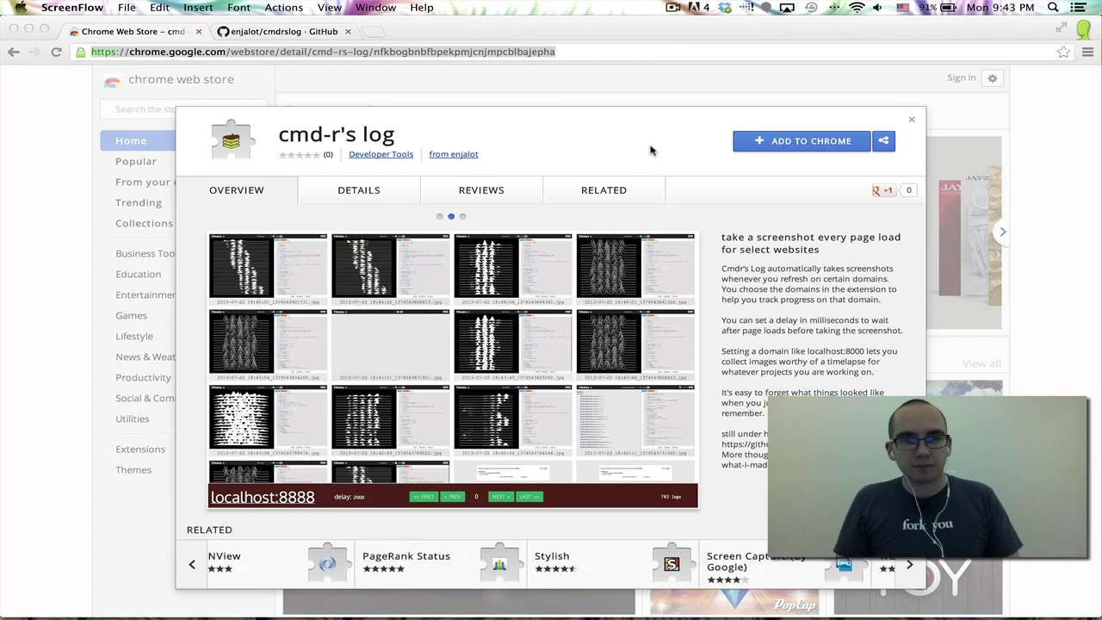
# Step: Install cmd-r's log from the Chrome Web Store and dismiss the added notice
pyautogui.click(791, 144)
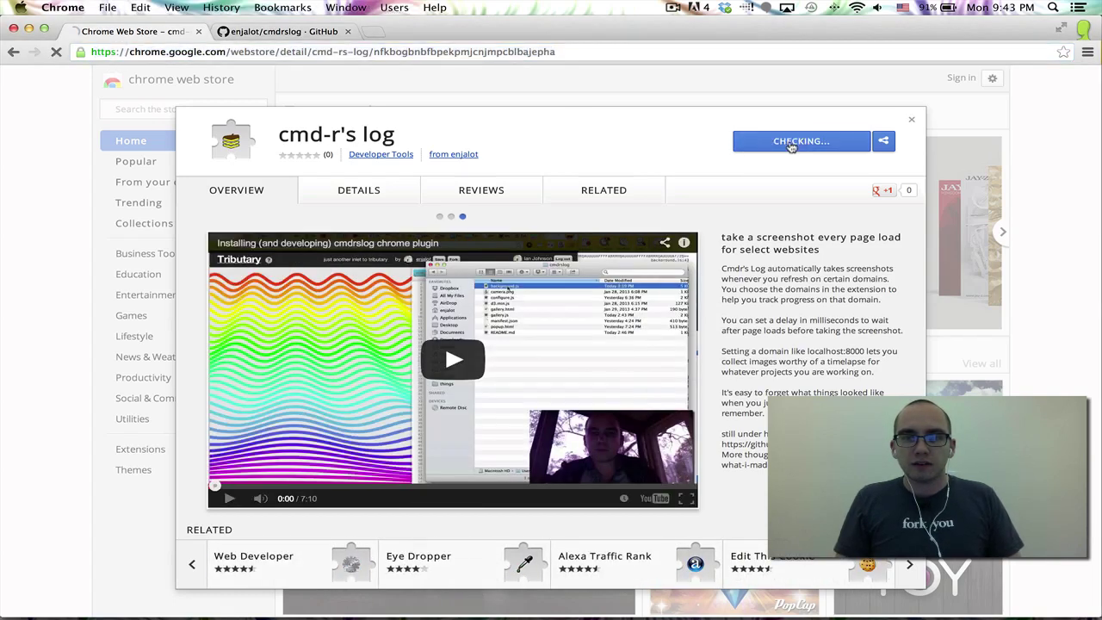
pyautogui.click(691, 150)
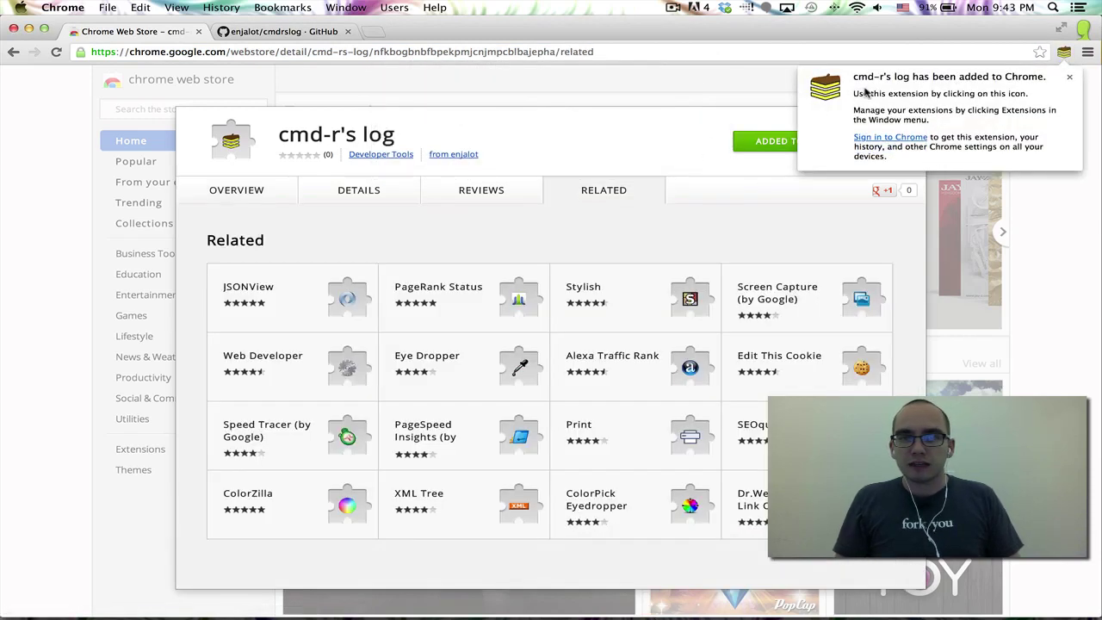
pyautogui.click(1070, 78)
# Step: Start a new logged-host entry in the cmd-r's log popup, then close the popup
pyautogui.click(1064, 53)
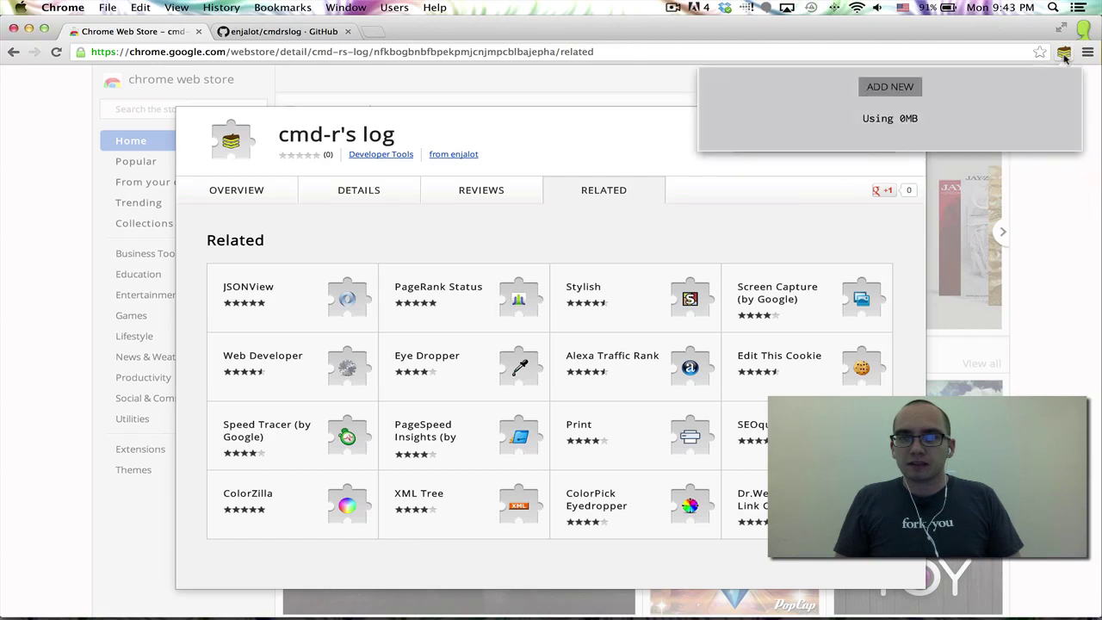
pyautogui.click(888, 87)
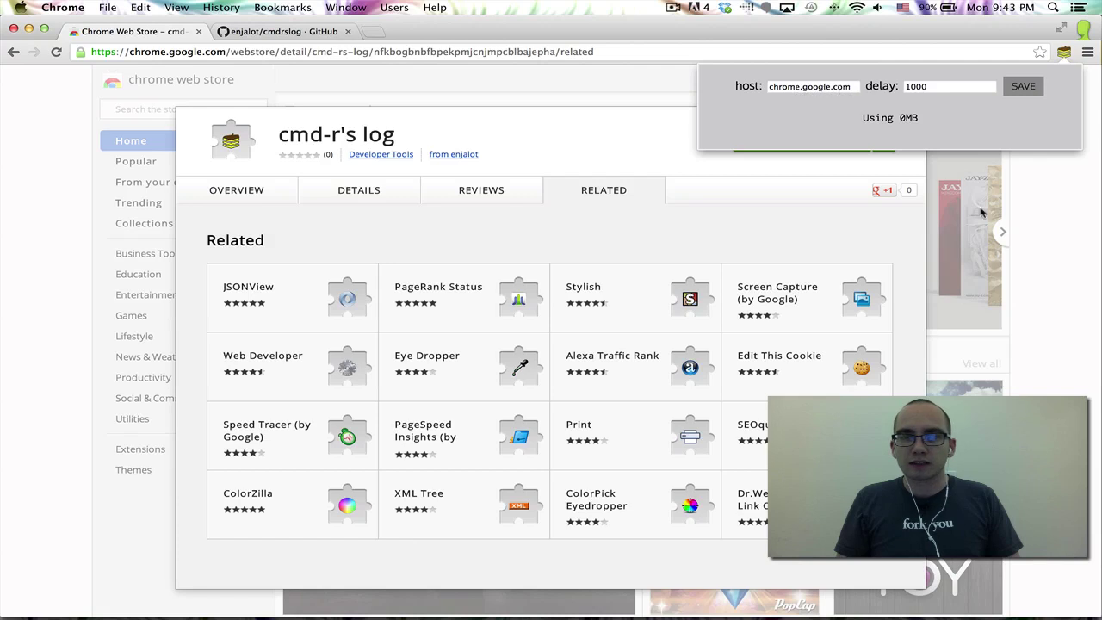
pyautogui.click(1048, 246)
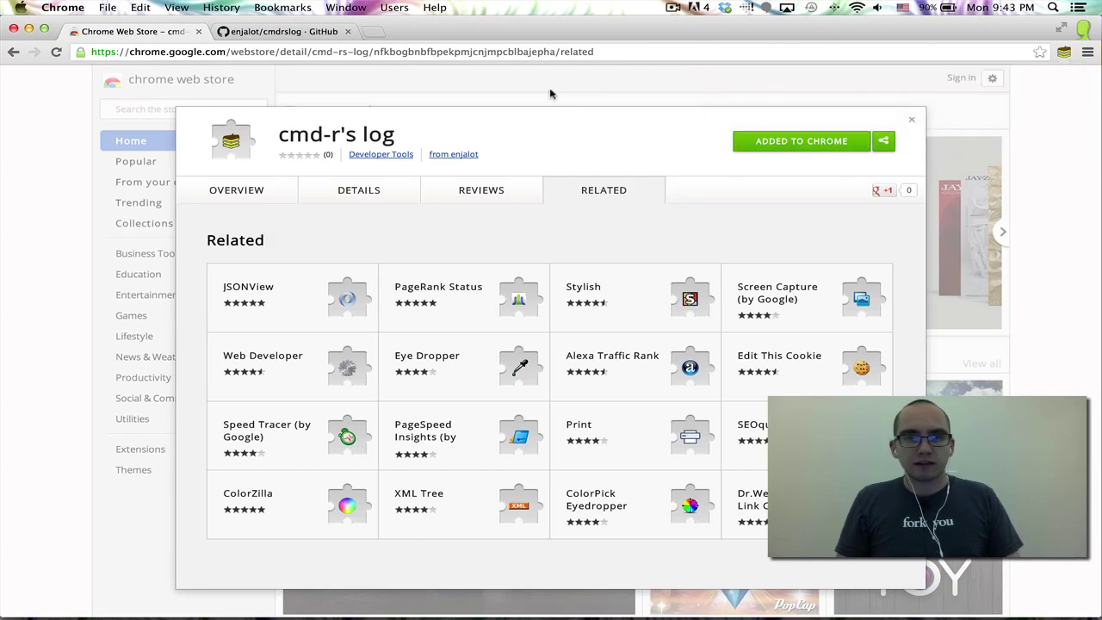
# Step: Load localhost:8888 in a new tab
pyautogui.press('super+t')
pyautogui.write('localhost:')
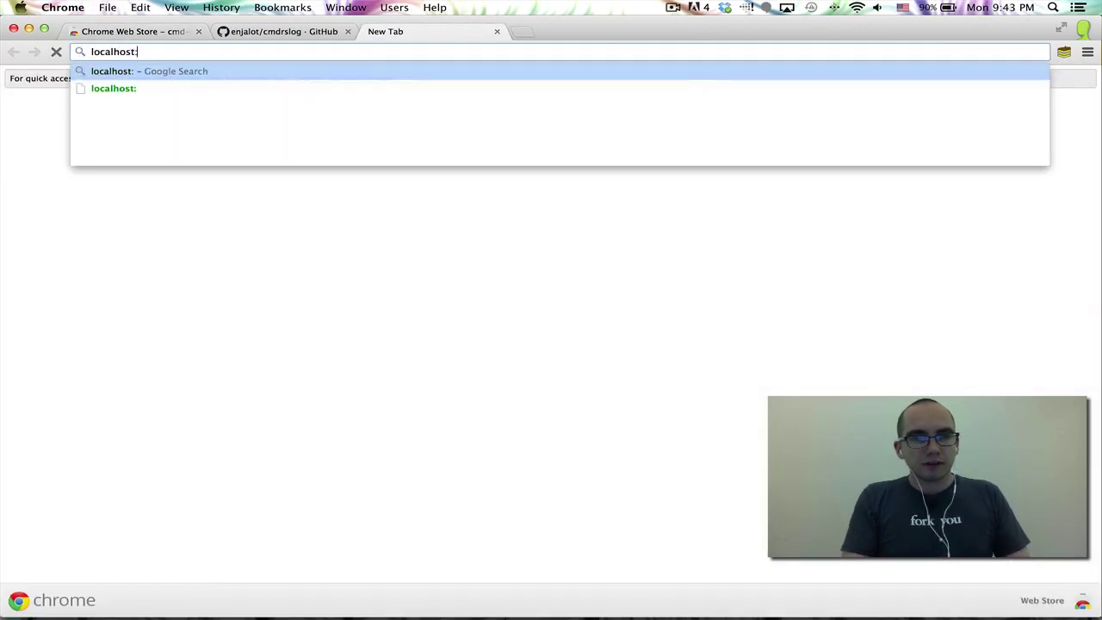
pyautogui.write('8888')
pyautogui.press('Return')
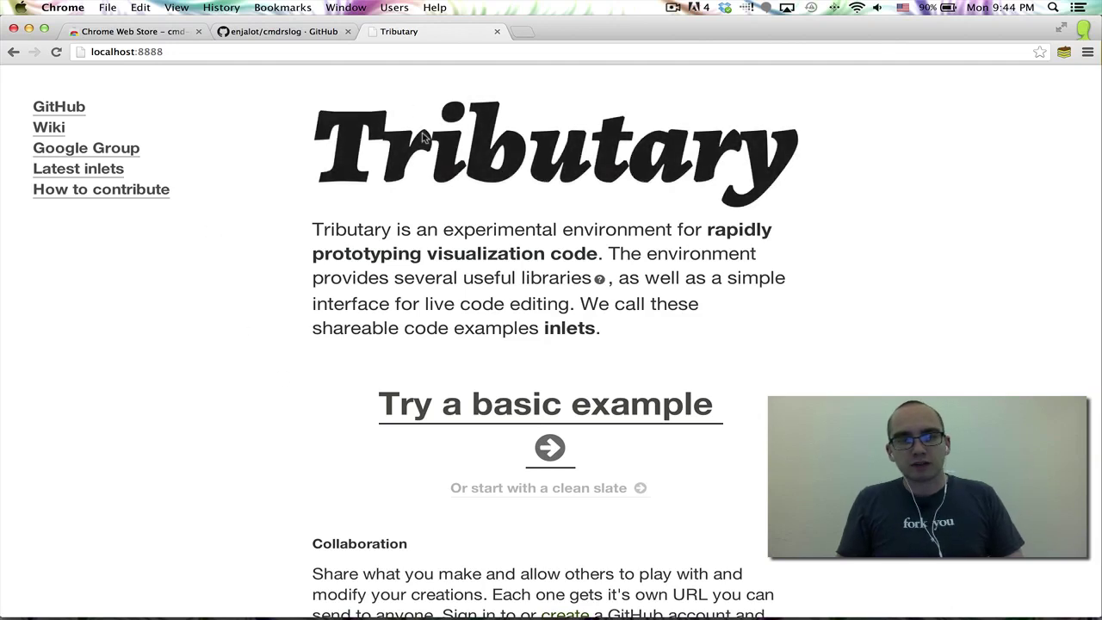
# Step: Save localhost:8888 as a logged host with a 2000 delay in cmd-r's log
pyautogui.click(1064, 53)
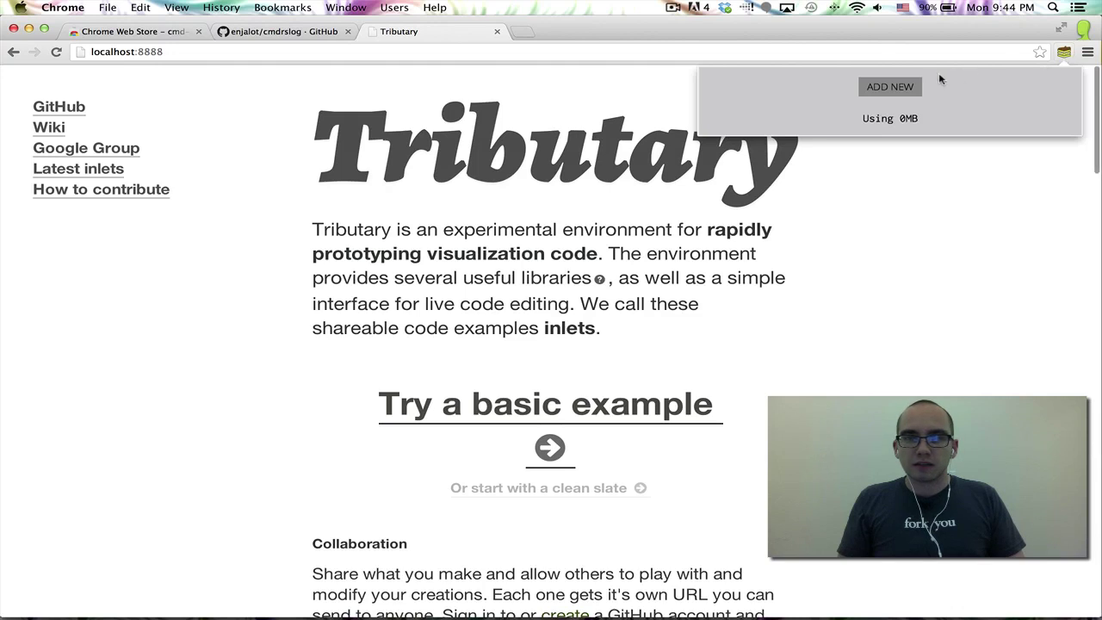
pyautogui.click(801, 83)
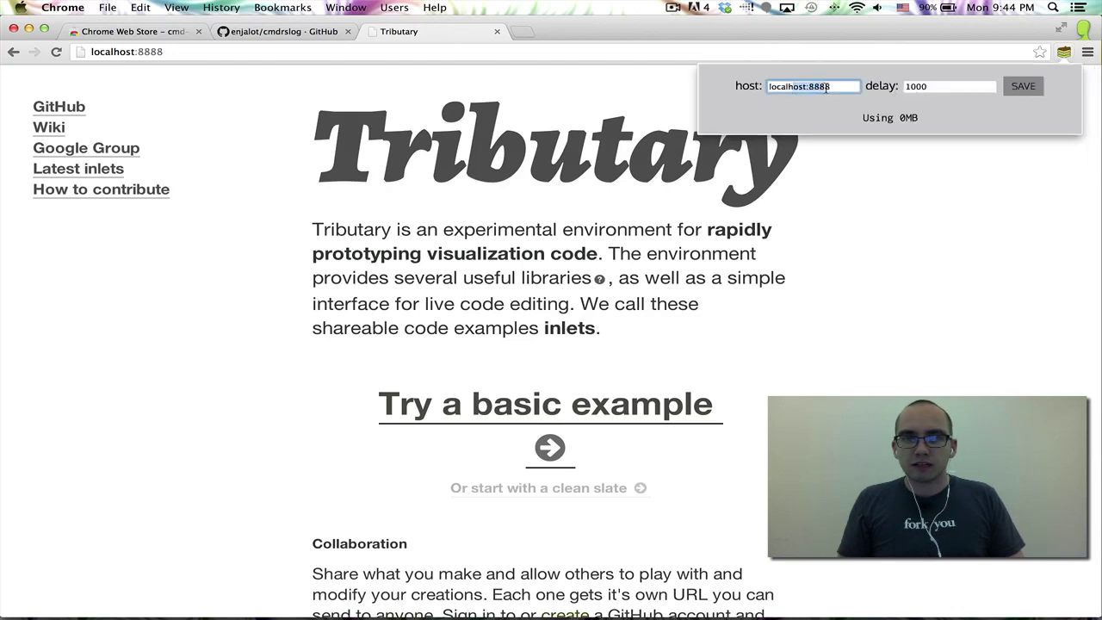
pyautogui.click(916, 88)
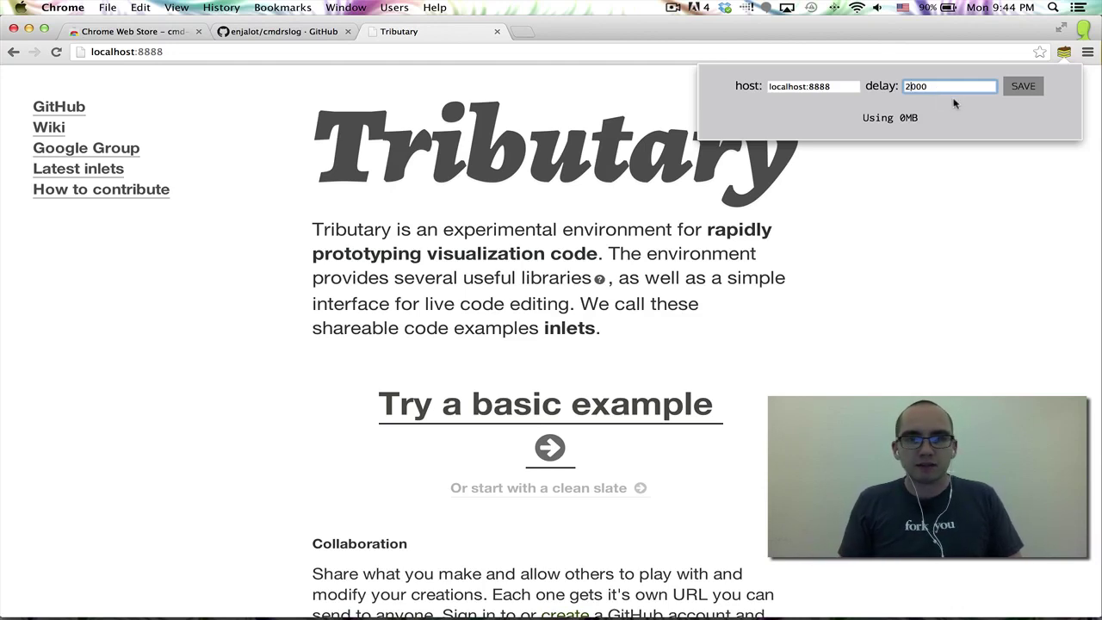
pyautogui.click(1031, 89)
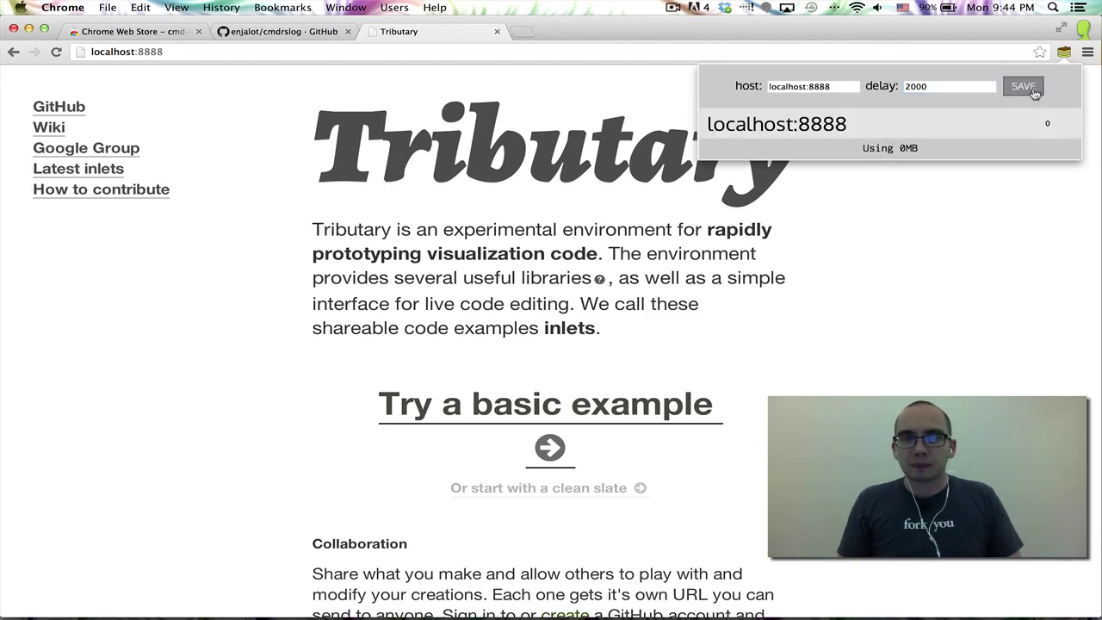
# Step: Open the localhost:8888 gallery and revisit Tributary so a first screenshot is captured
pyautogui.click(878, 133)
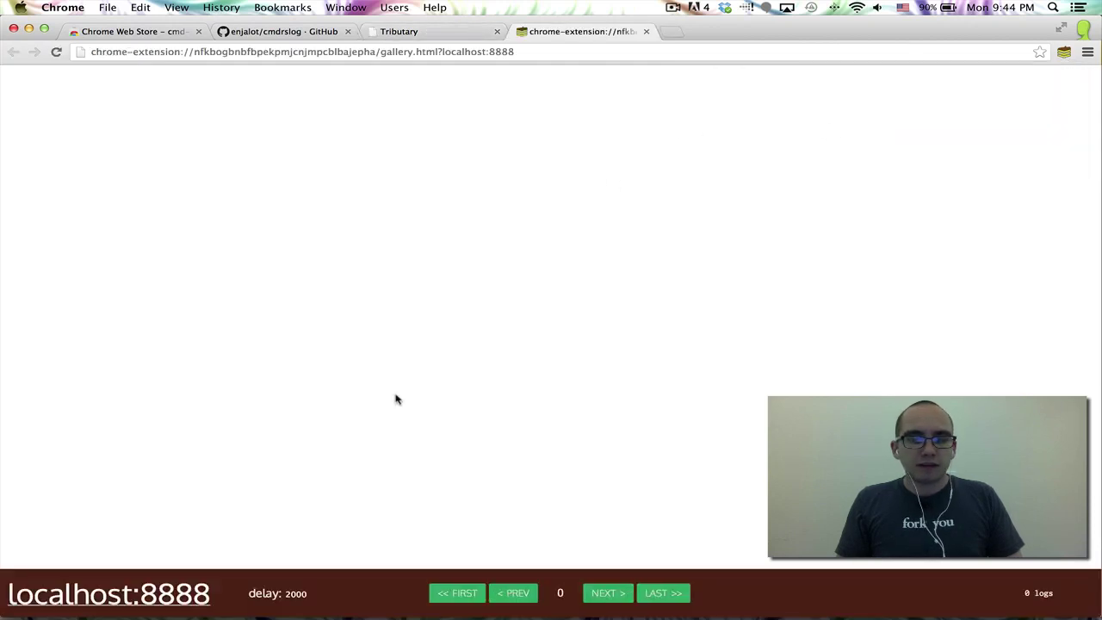
pyautogui.click(416, 34)
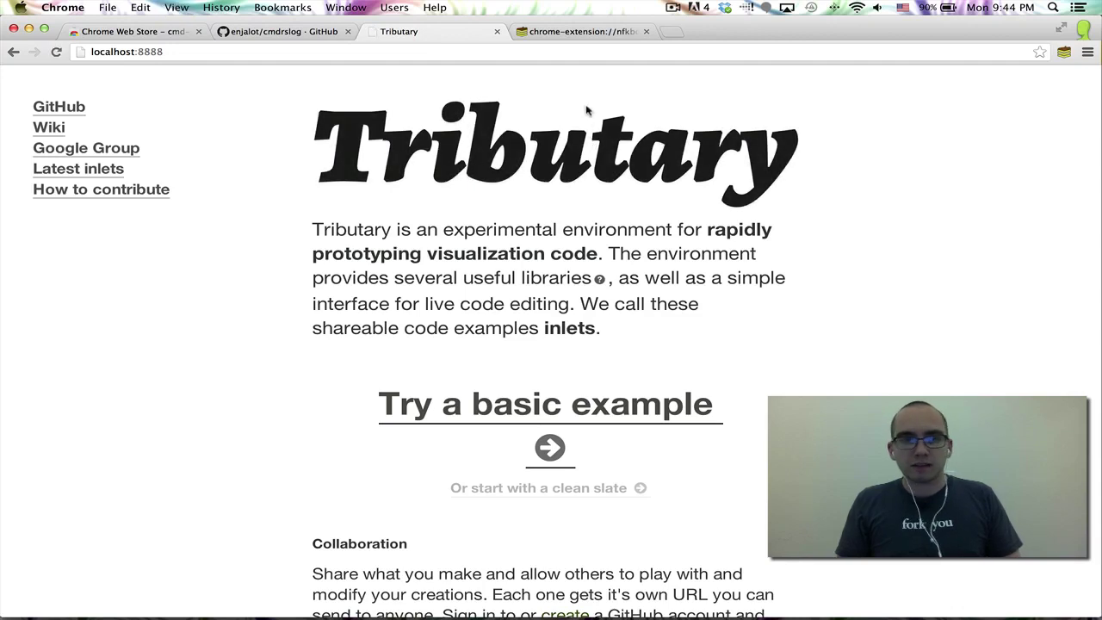
pyautogui.click(572, 34)
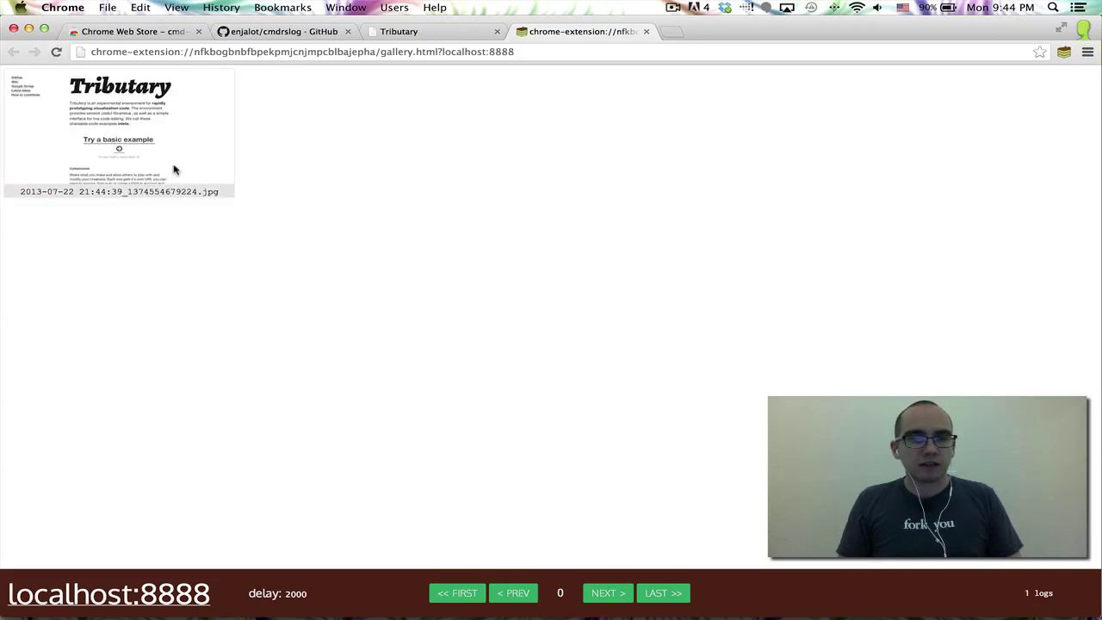
# Step: View the captured screenshot full size in a new tab, then close it
pyautogui.rightClick(173, 169)
pyautogui.click(338, 179)
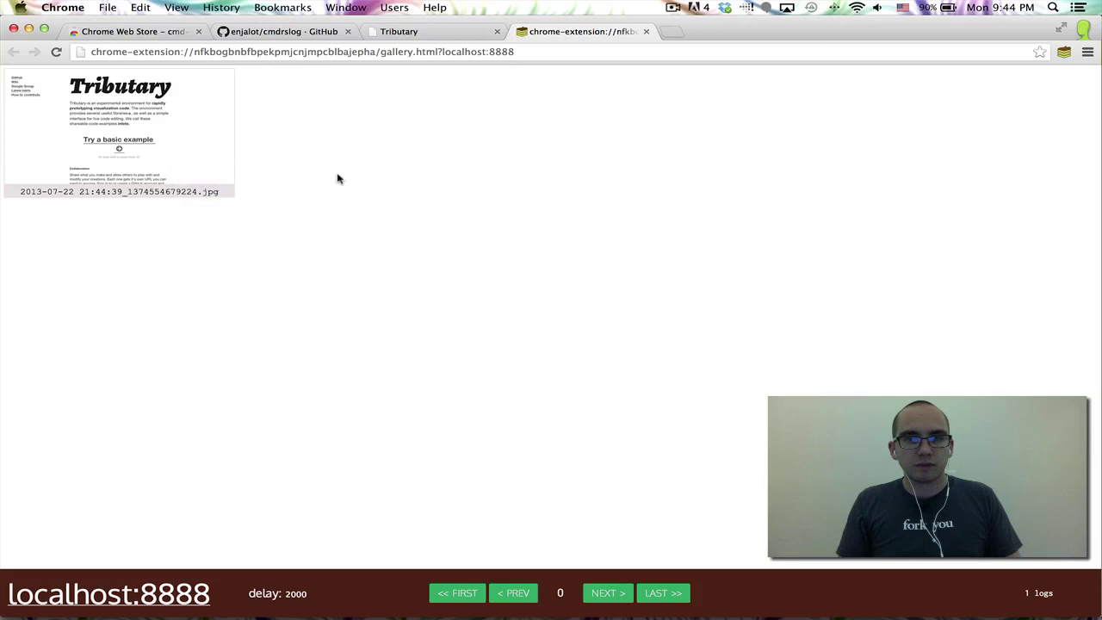
pyautogui.click(718, 32)
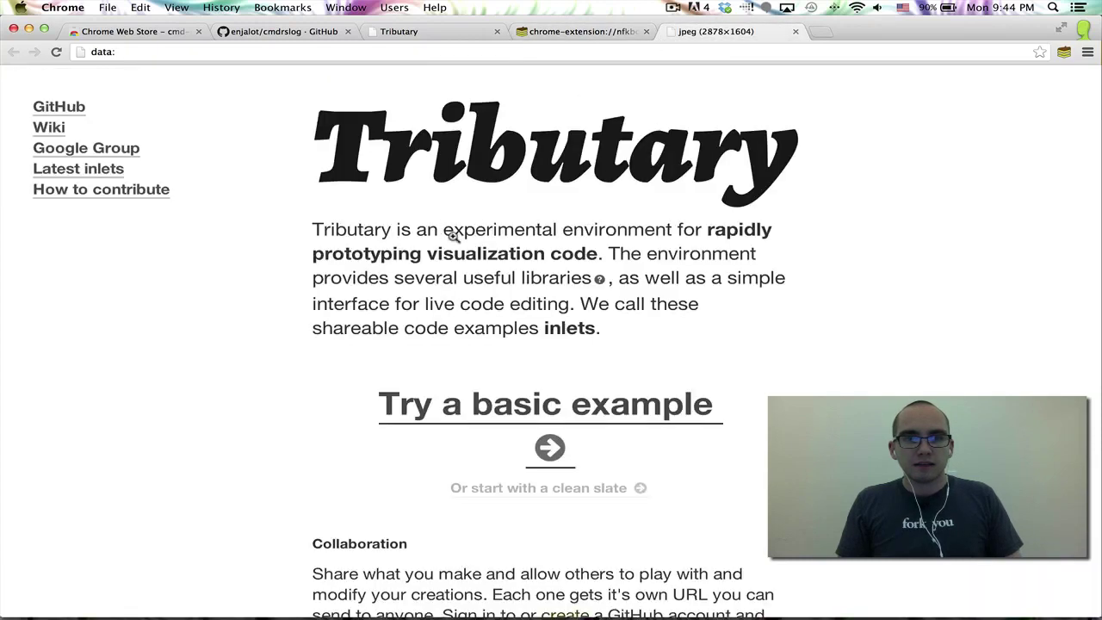
pyautogui.press('super+w')
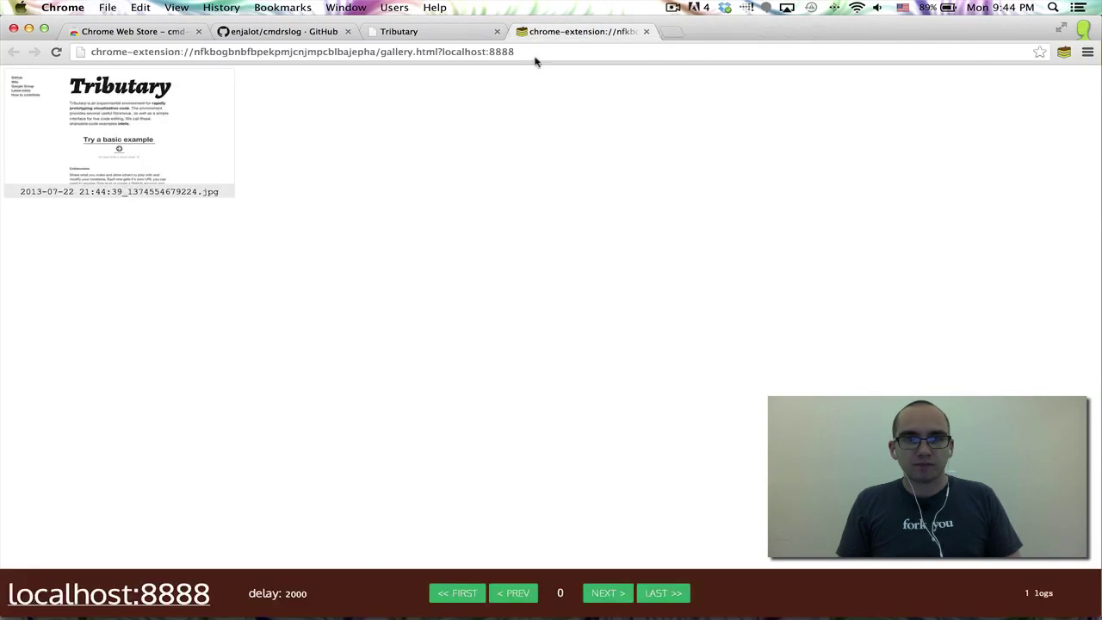
pyautogui.click(411, 32)
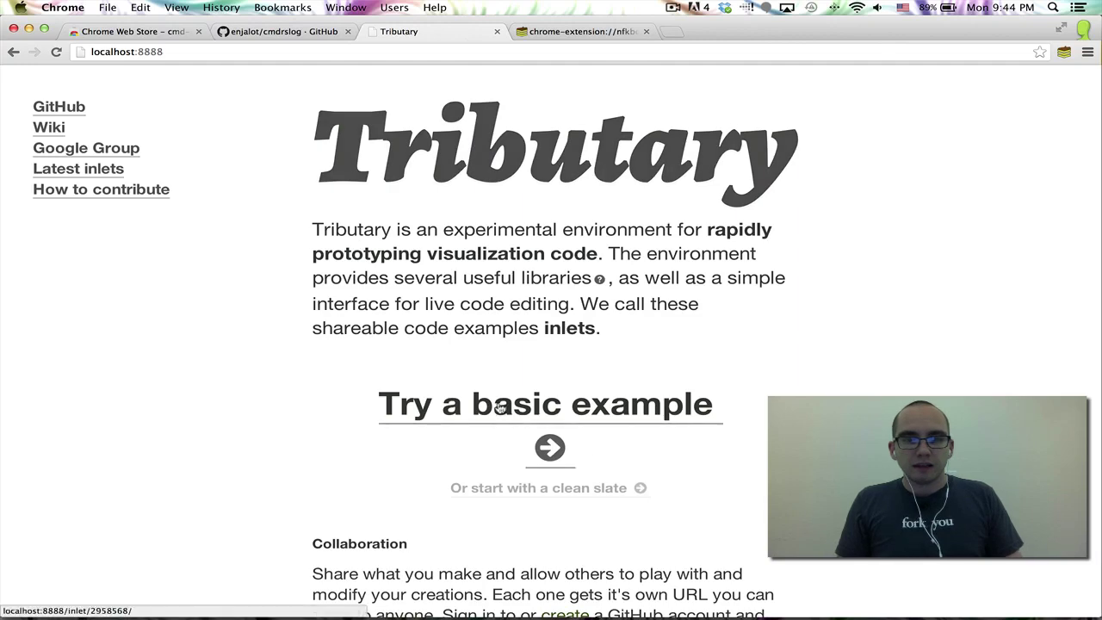
# Step: Open the basic sin waves example and set its phase to 2.36
pyautogui.click(499, 408)
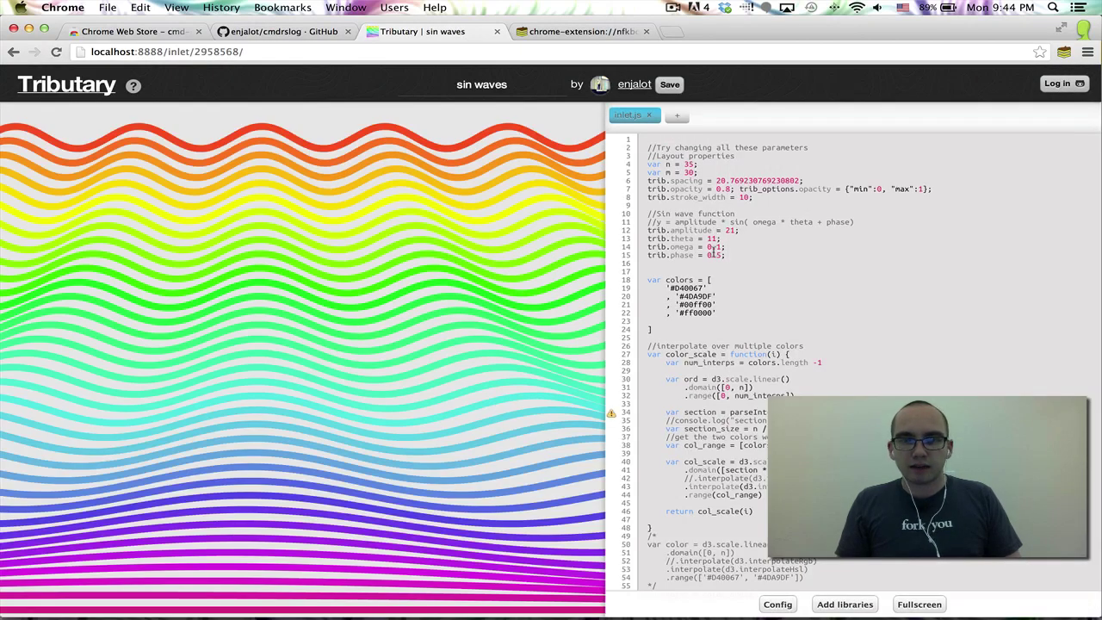
pyautogui.click(713, 248)
pyautogui.moveTo(711, 237); pyautogui.dragTo(774, 241)
pyautogui.click(708, 288)
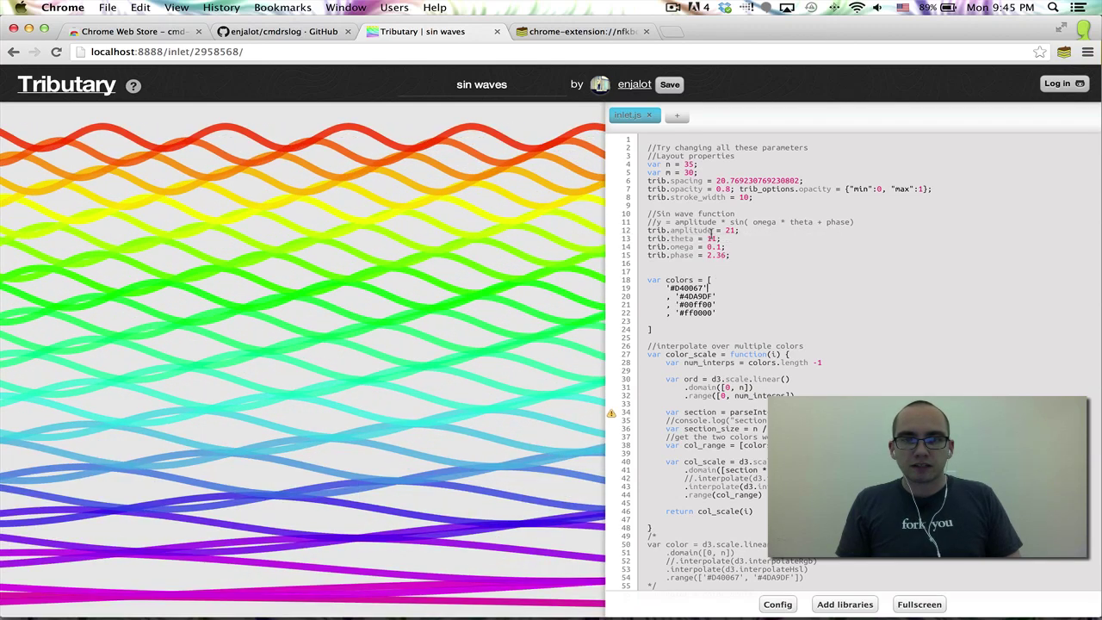
# Step: Widen the wave spacing and save the sin waves as a new inlet
pyautogui.click(733, 178)
pyautogui.moveTo(733, 163); pyautogui.dragTo(796, 182)
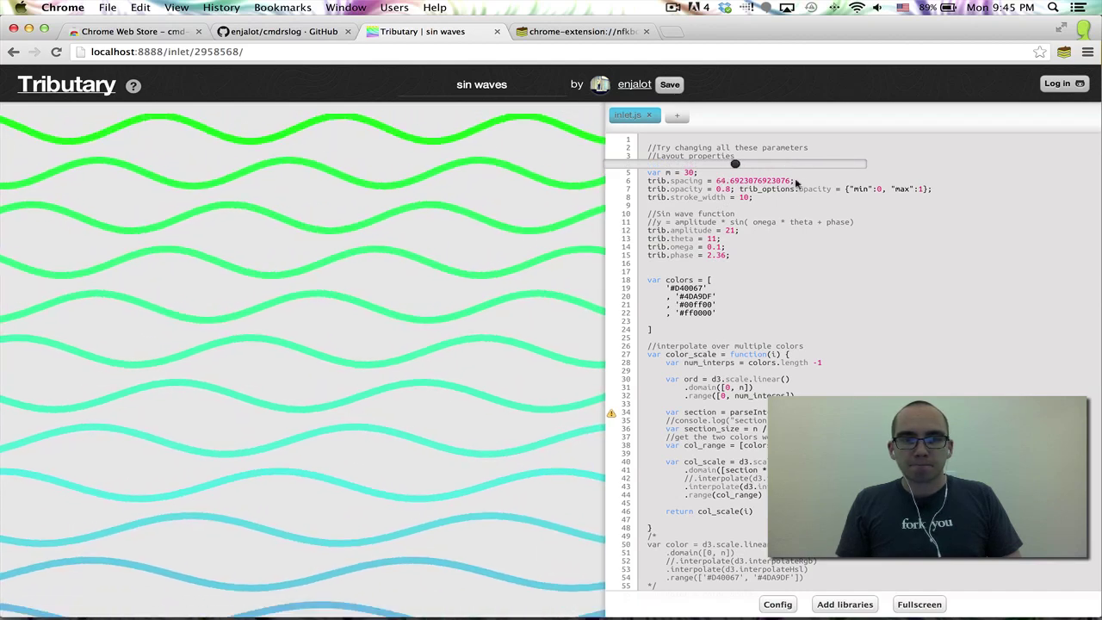
pyautogui.click(806, 284)
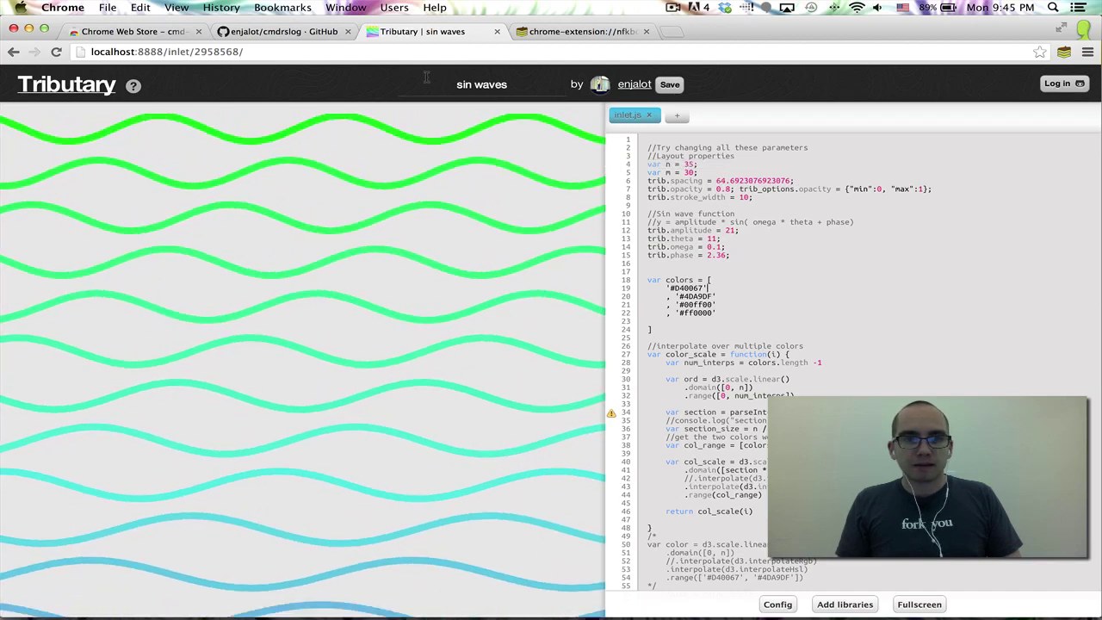
pyautogui.click(671, 88)
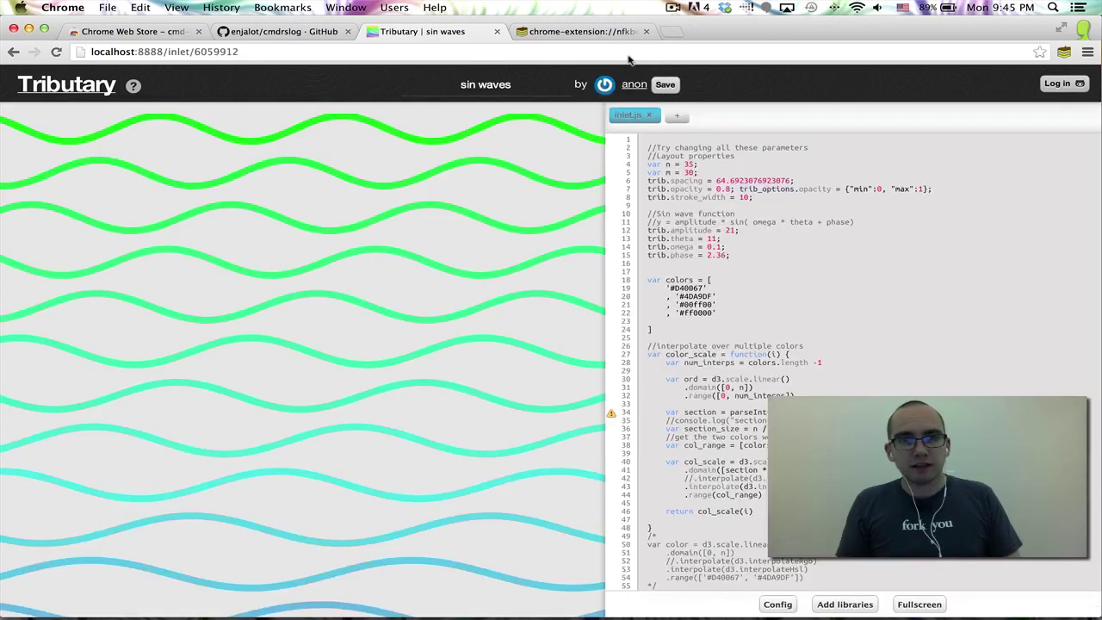
pyautogui.click(578, 32)
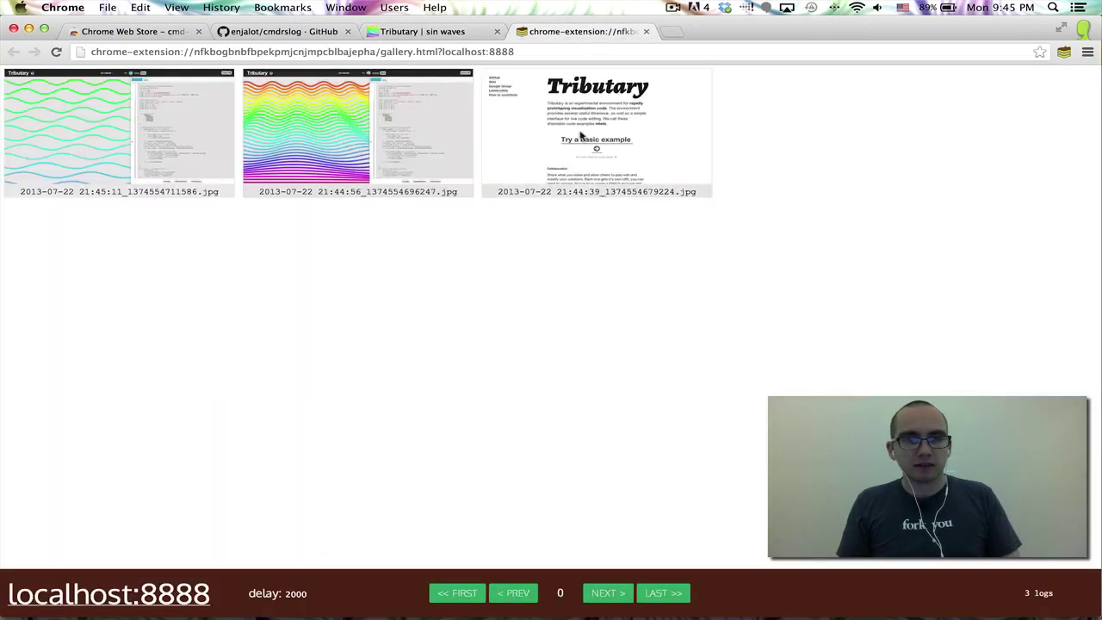
# Step: Point out the host, port and inlet id in localhost:8888/inlet/6059912
pyautogui.click(420, 32)
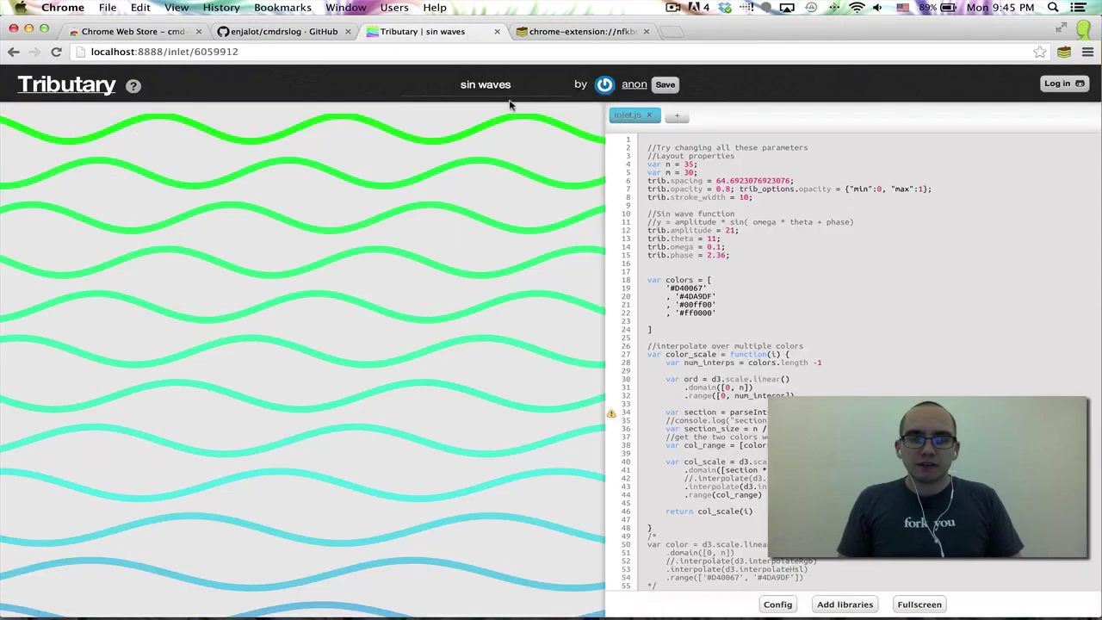
pyautogui.moveTo(162, 52); pyautogui.dragTo(78, 54)
pyautogui.click(577, 32)
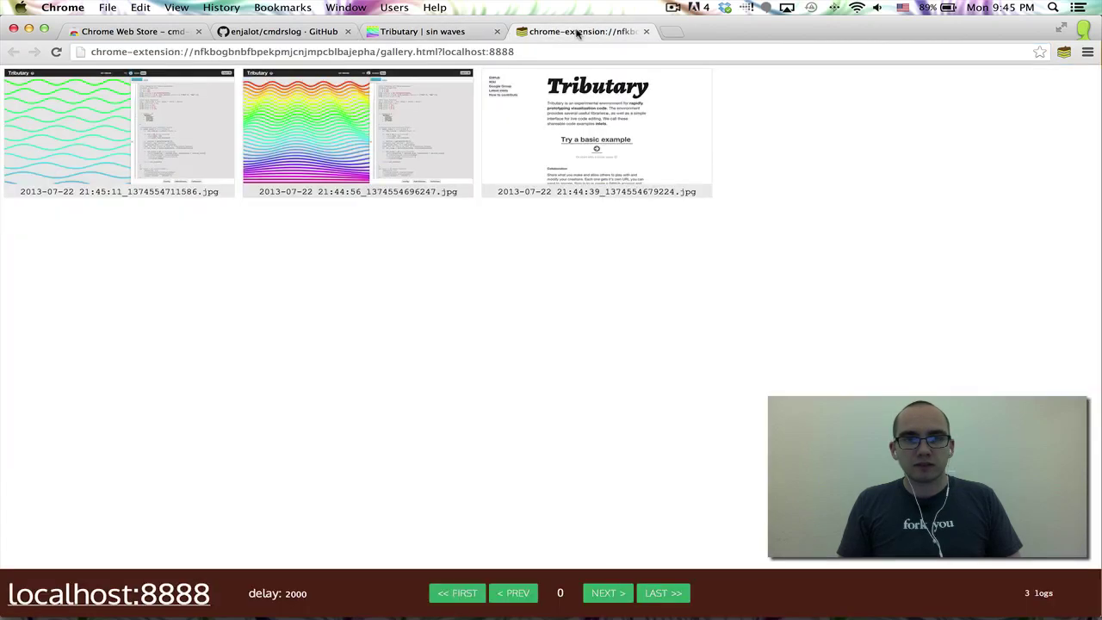
pyautogui.click(422, 31)
pyautogui.moveTo(169, 52); pyautogui.dragTo(248, 51)
pyautogui.click(252, 52)
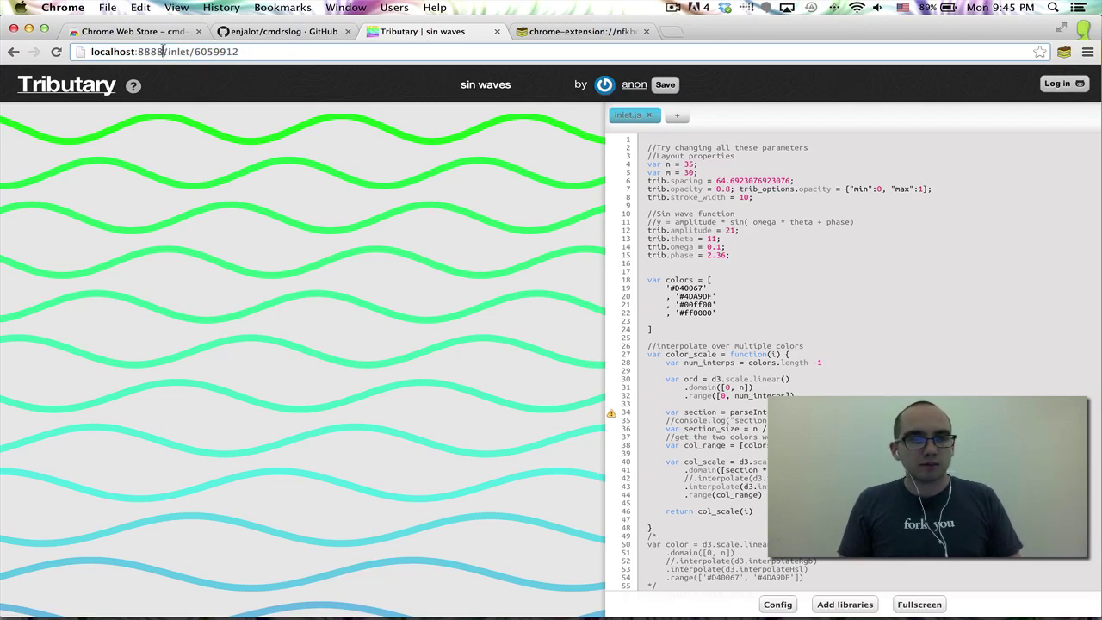
pyautogui.moveTo(163, 51); pyautogui.dragTo(133, 52)
pyautogui.click(248, 52)
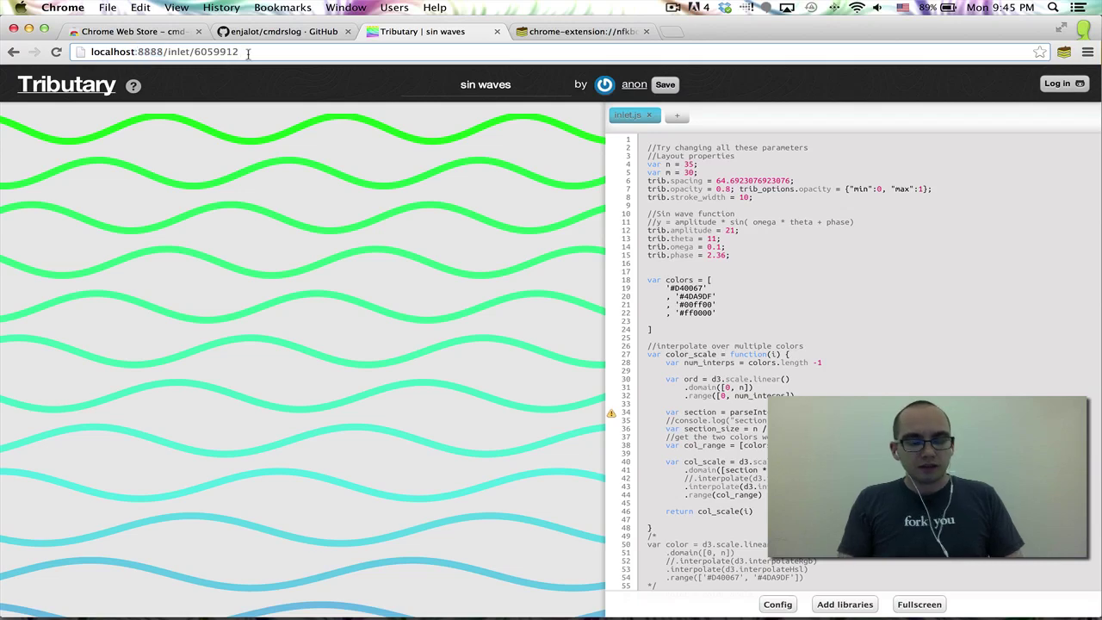
# Step: Load tributary.io in a new tab
pyautogui.hotkey('ctrl', 't')
pyautogui.write('trib')
pyautogui.write('utary.io')
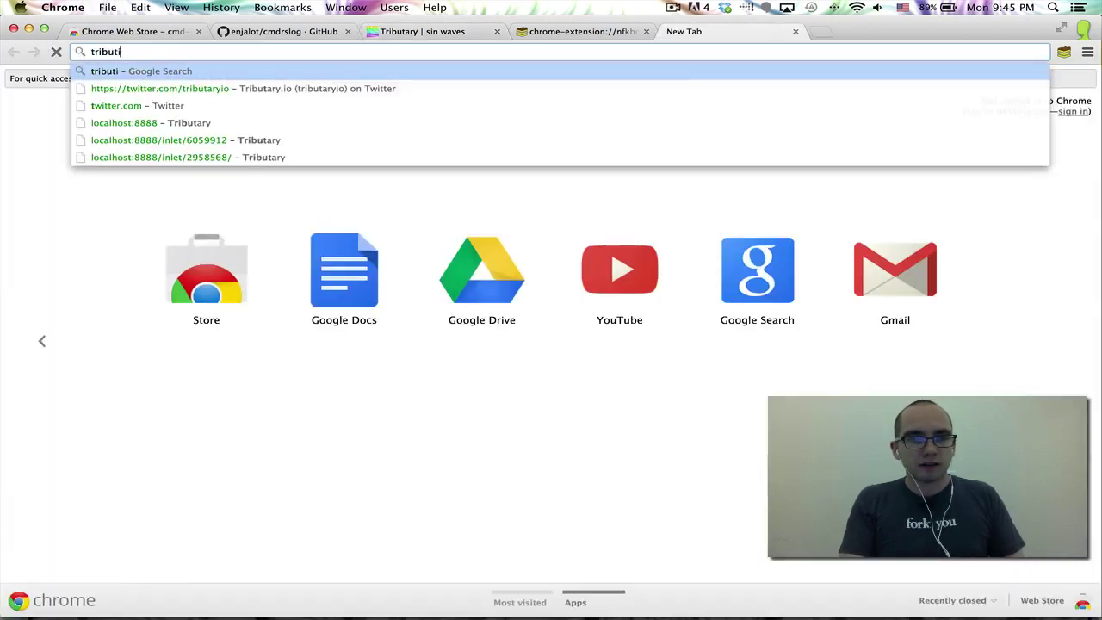
pyautogui.press('Return')
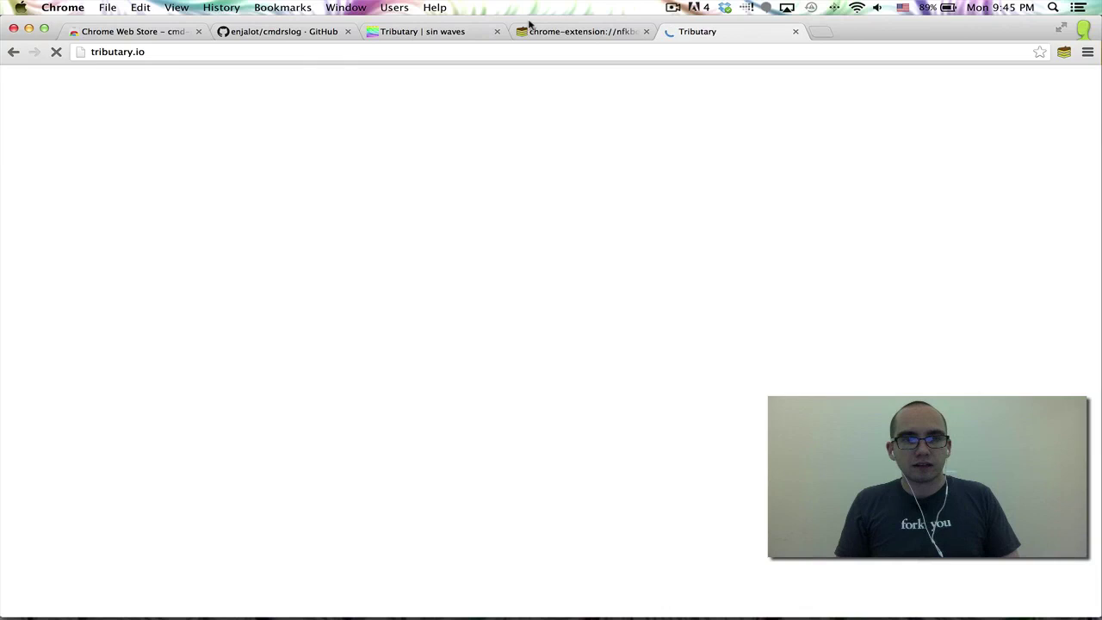
# Step: Add tributary.io as a logged host with a 2000 delay, glance at its empty gallery
pyautogui.click(1064, 53)
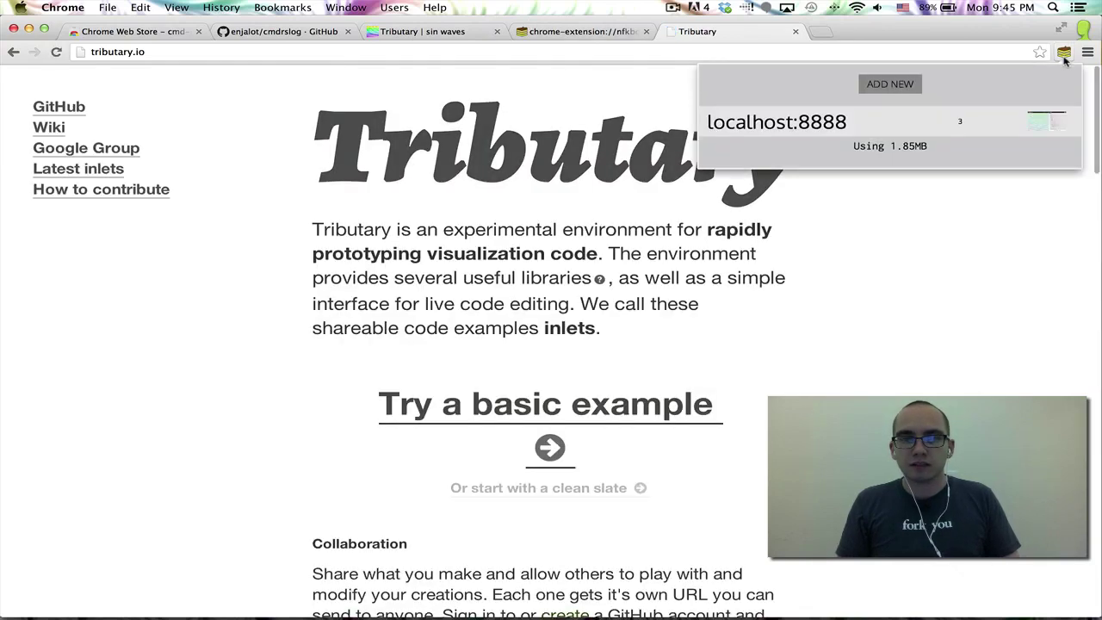
pyautogui.click(887, 85)
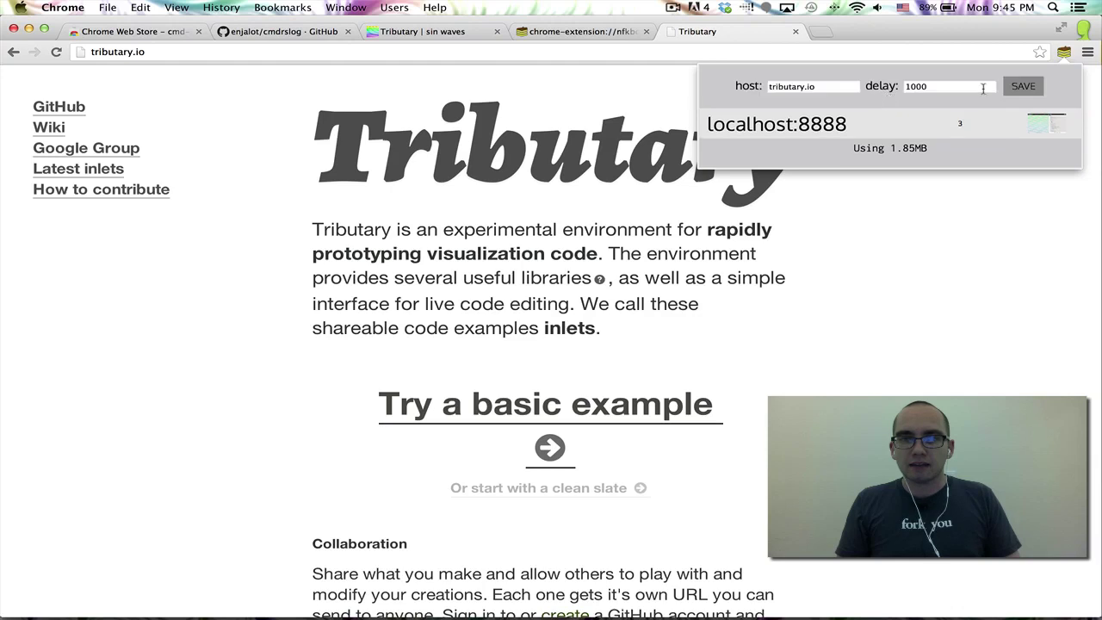
pyautogui.doubleClick(916, 86)
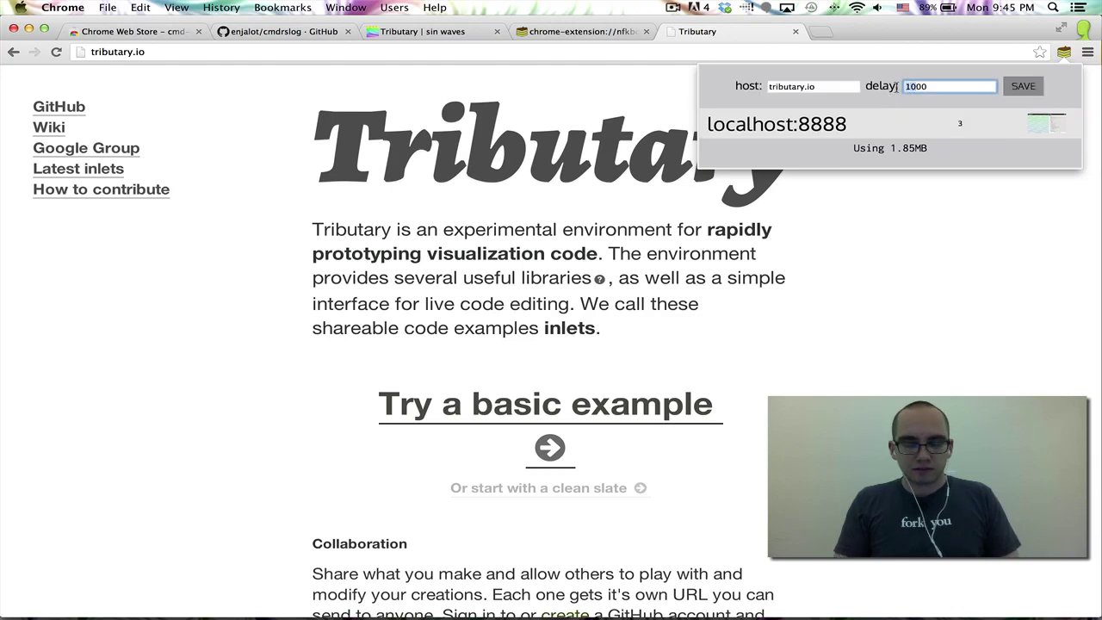
pyautogui.write('2000')
pyautogui.click(1005, 84)
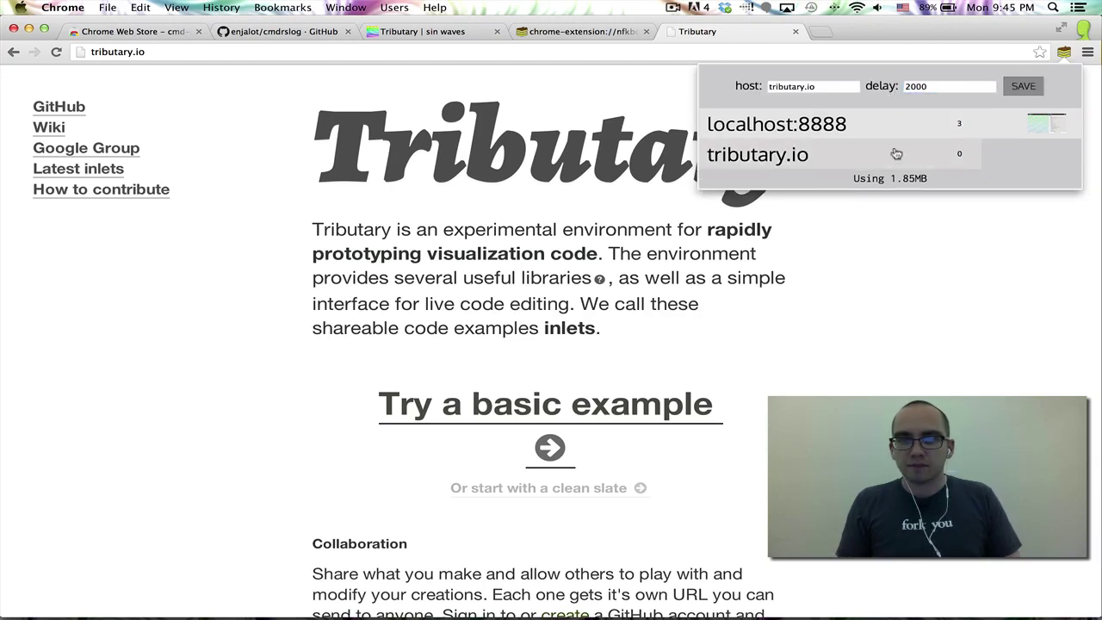
pyautogui.click(819, 164)
pyautogui.press('super+w')
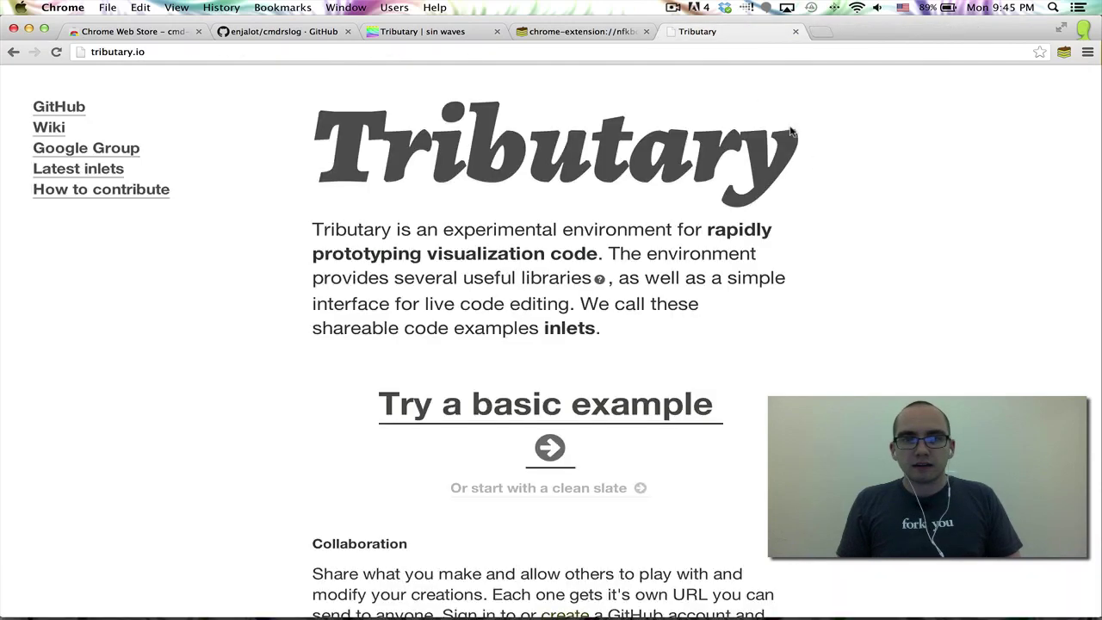
# Step: Open the simple globe canvas inlet from Popular Inlets and dismiss its error alert
pyautogui.scroll(-1, 445, 387)
pyautogui.scroll(-10, 446, 386)
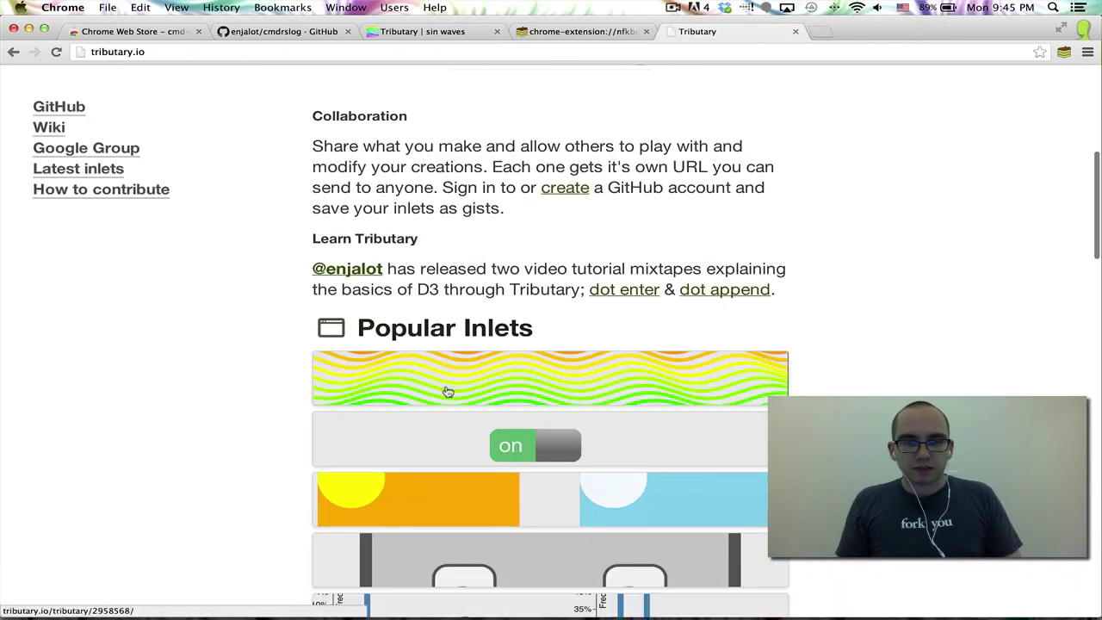
pyautogui.click(430, 363)
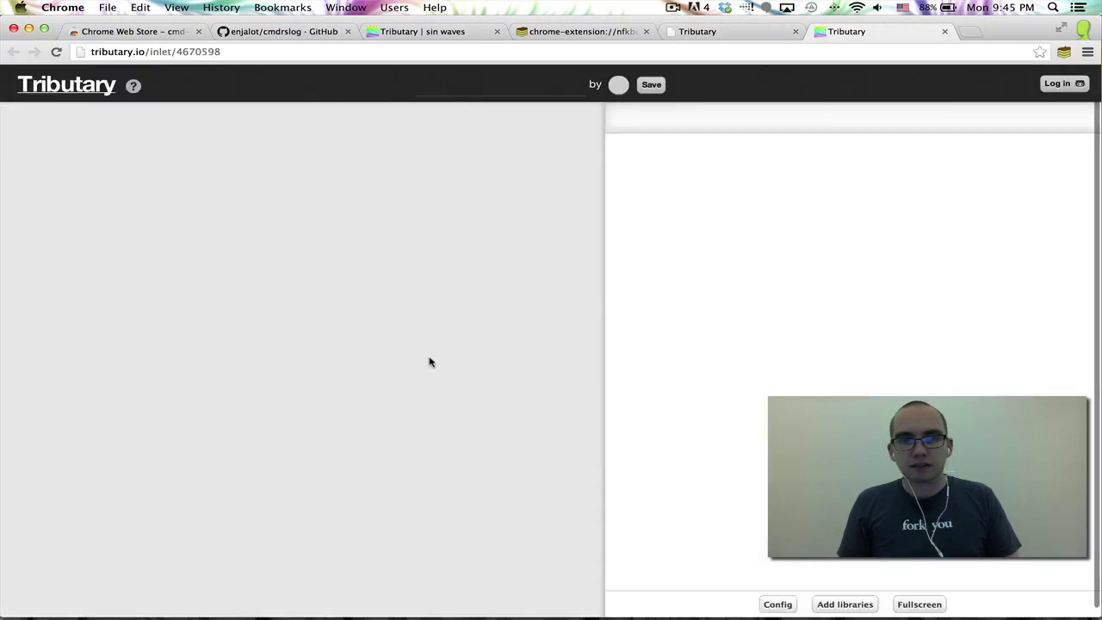
pyautogui.click(667, 226)
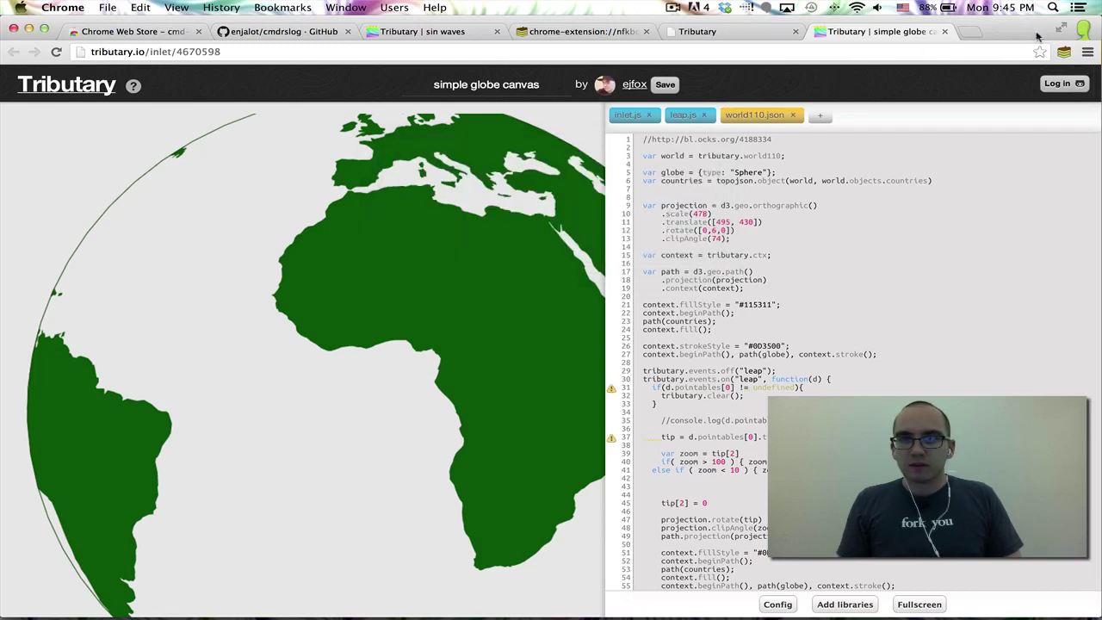
# Step: Check the new globe screenshot in the tributary.io gallery, then close the gallery and inlet tabs
pyautogui.click(1064, 51)
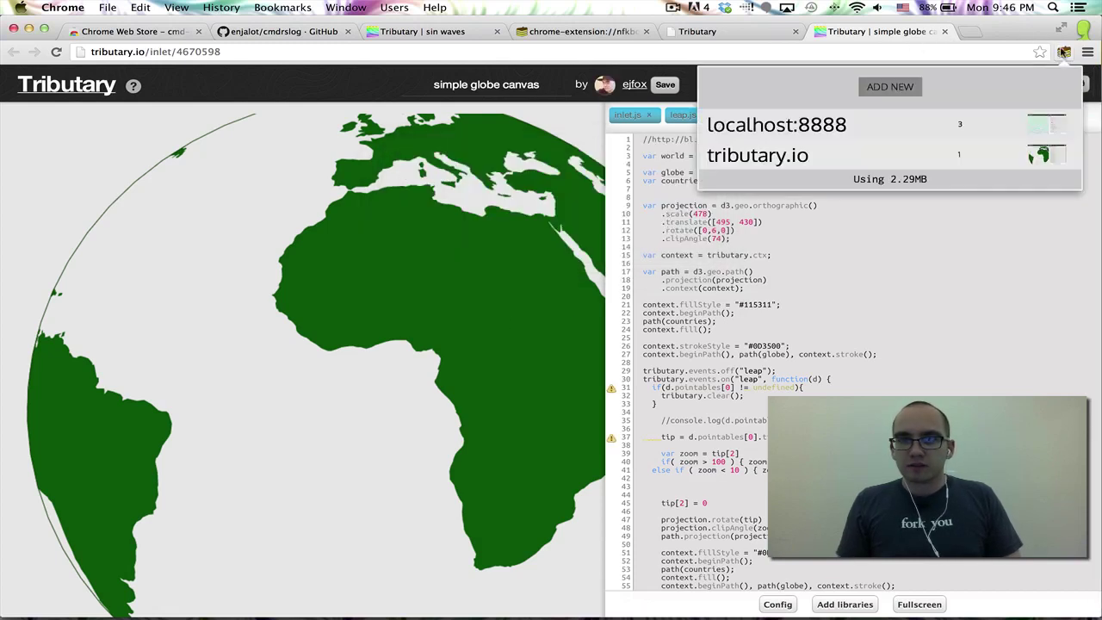
pyautogui.click(876, 163)
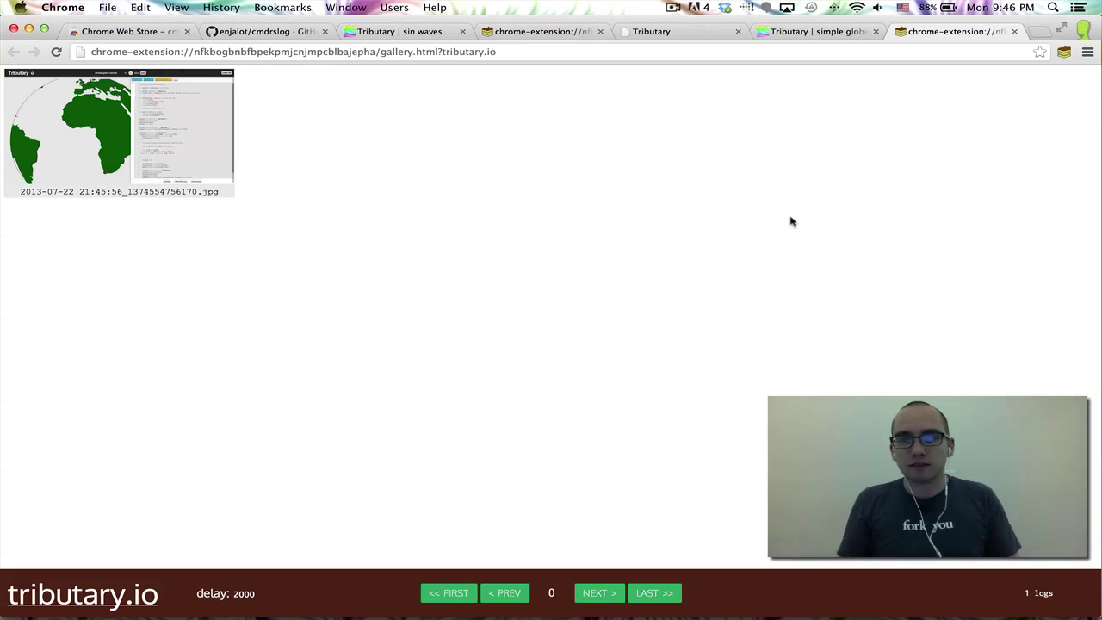
pyautogui.press('super+w')
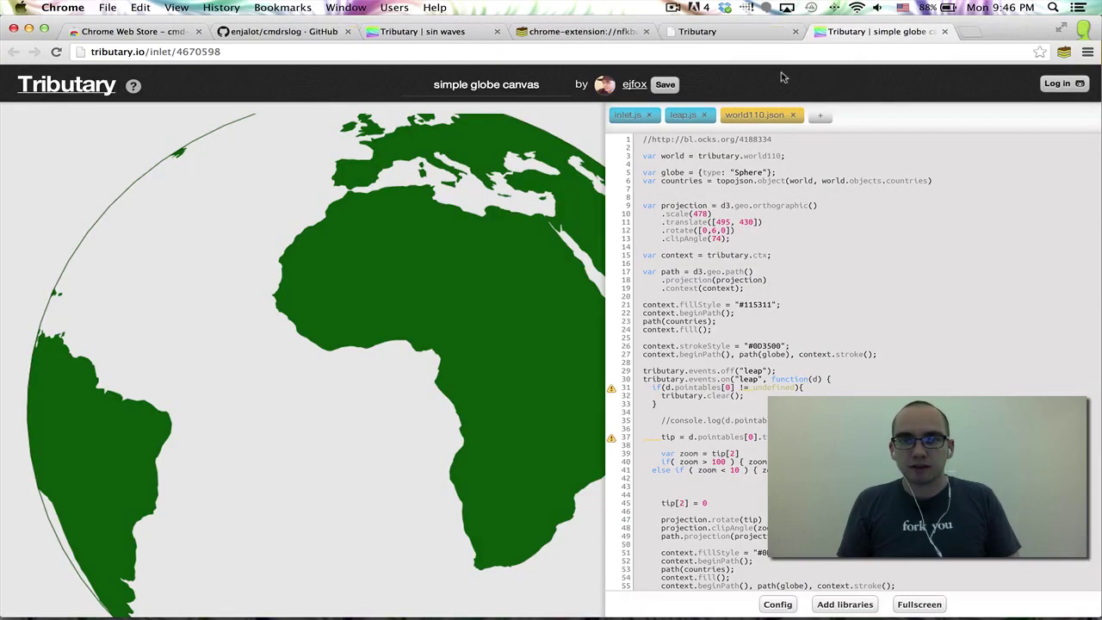
pyautogui.press('super+w')
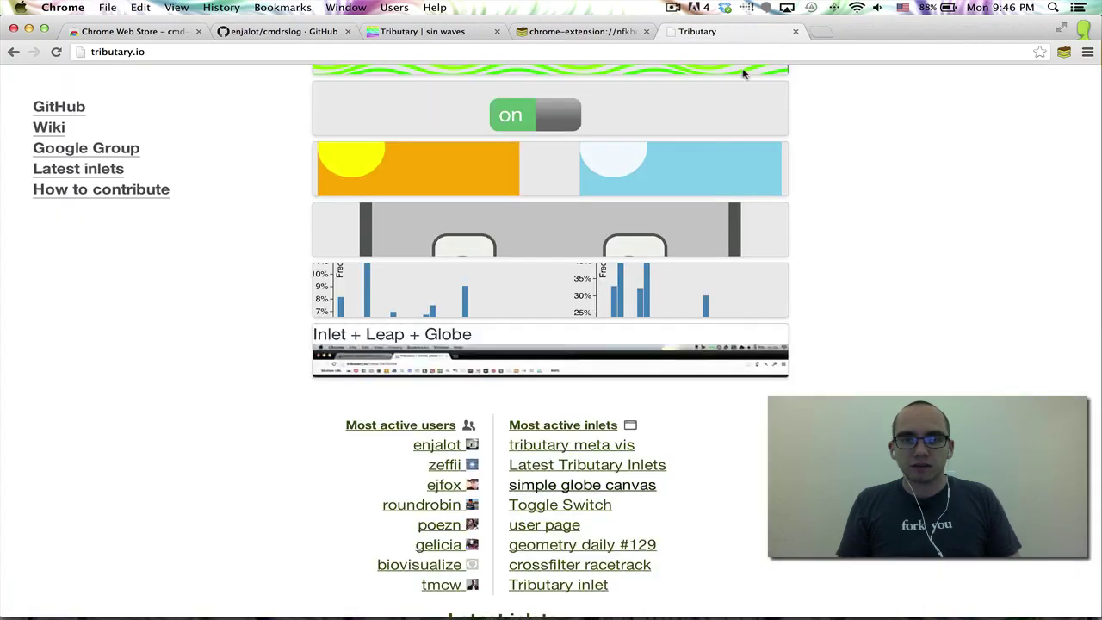
# Step: In the other Chrome window, open the localhost:8888 gallery holding 708 logs
pyautogui.scroll(10, 819, 167)
pyautogui.scroll(-5, 819, 167)
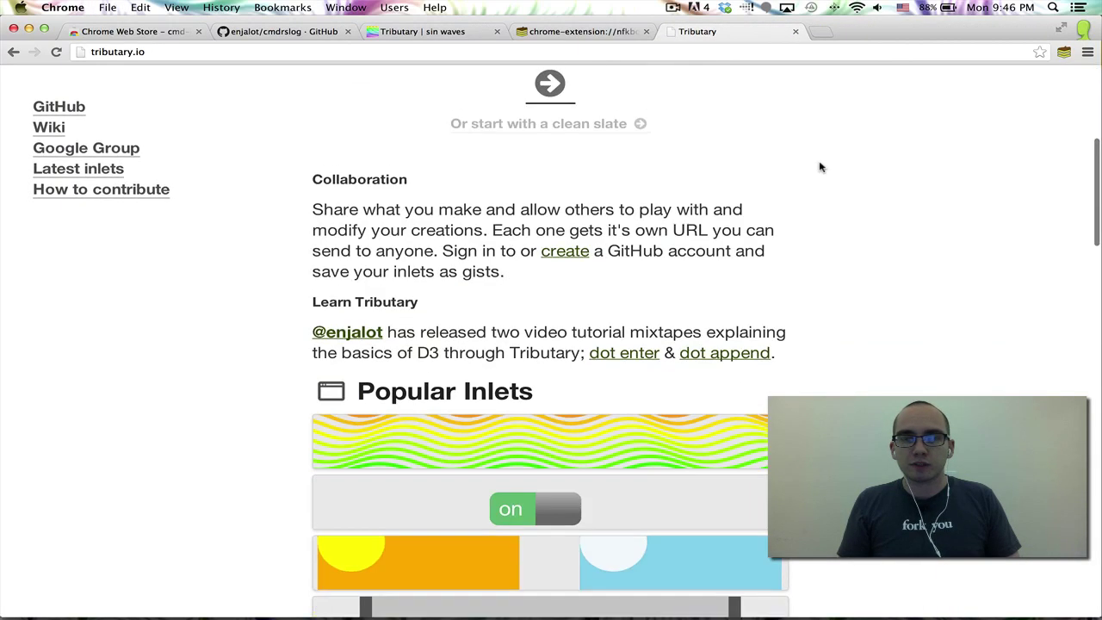
pyautogui.scroll(5, 818, 167)
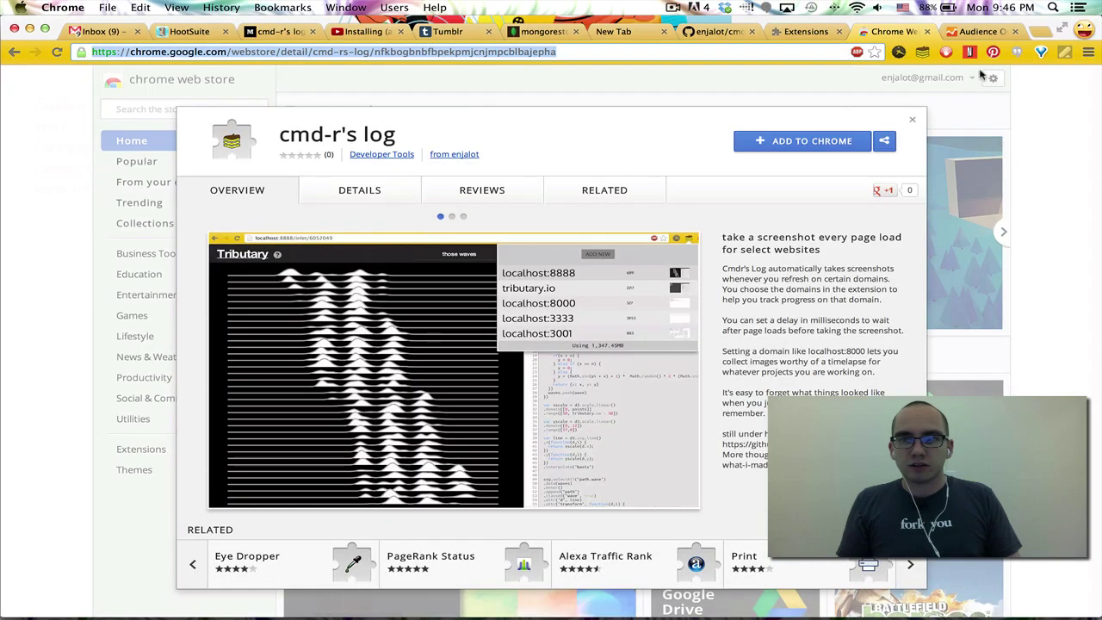
pyautogui.click(921, 53)
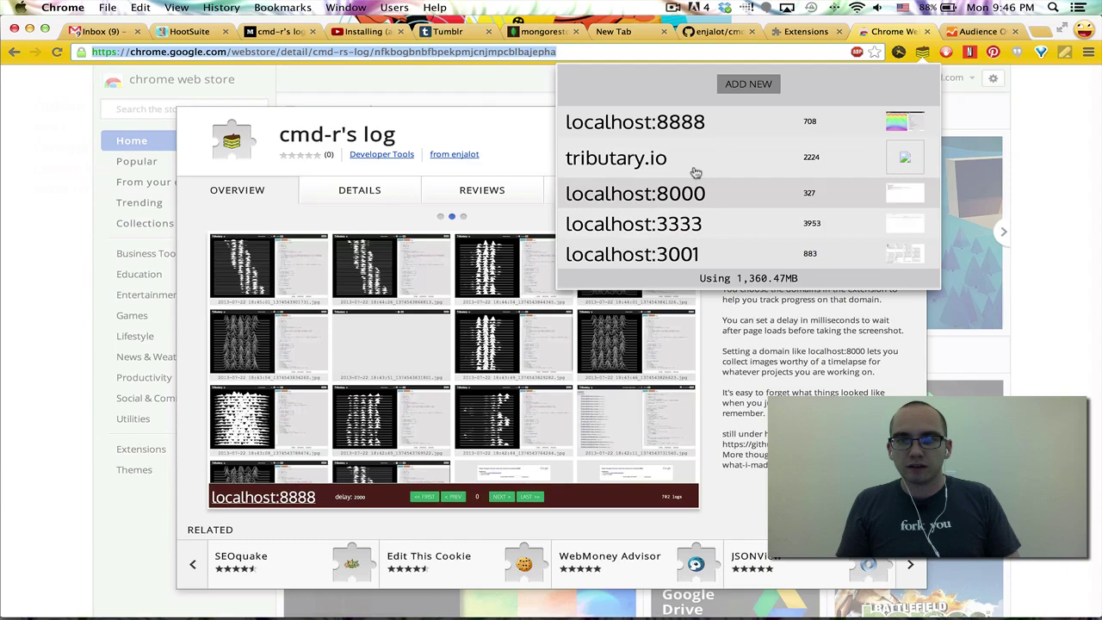
pyautogui.click(694, 125)
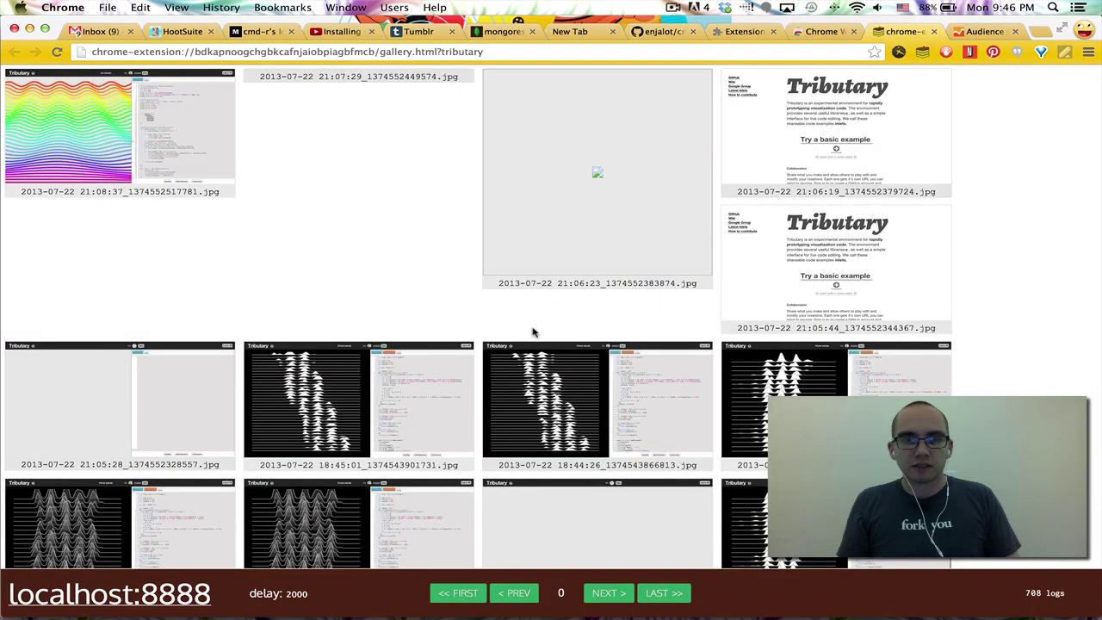
# Step: Page through the localhost:8888 gallery to its last page of screenshots
pyautogui.scroll(-15, 531, 329)
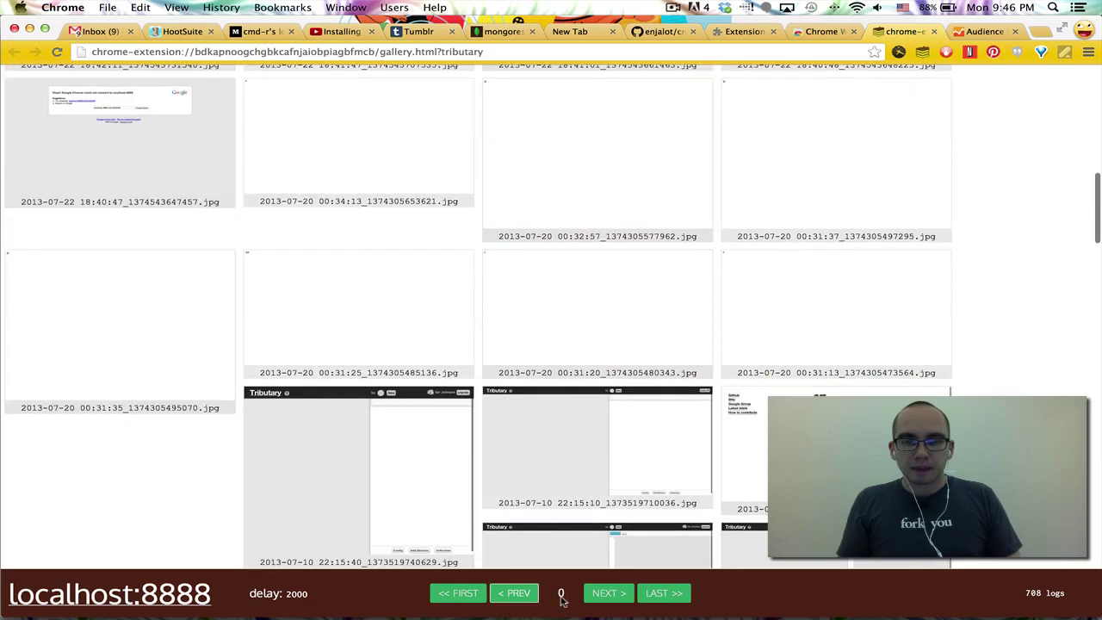
pyautogui.click(609, 593)
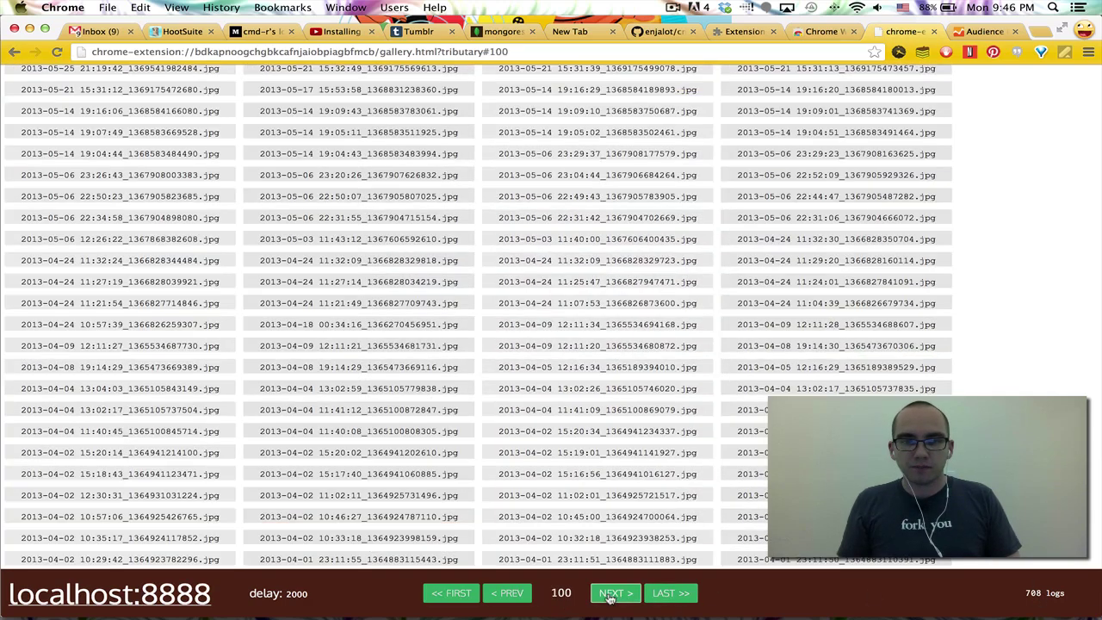
pyautogui.scroll(-15, 602, 401)
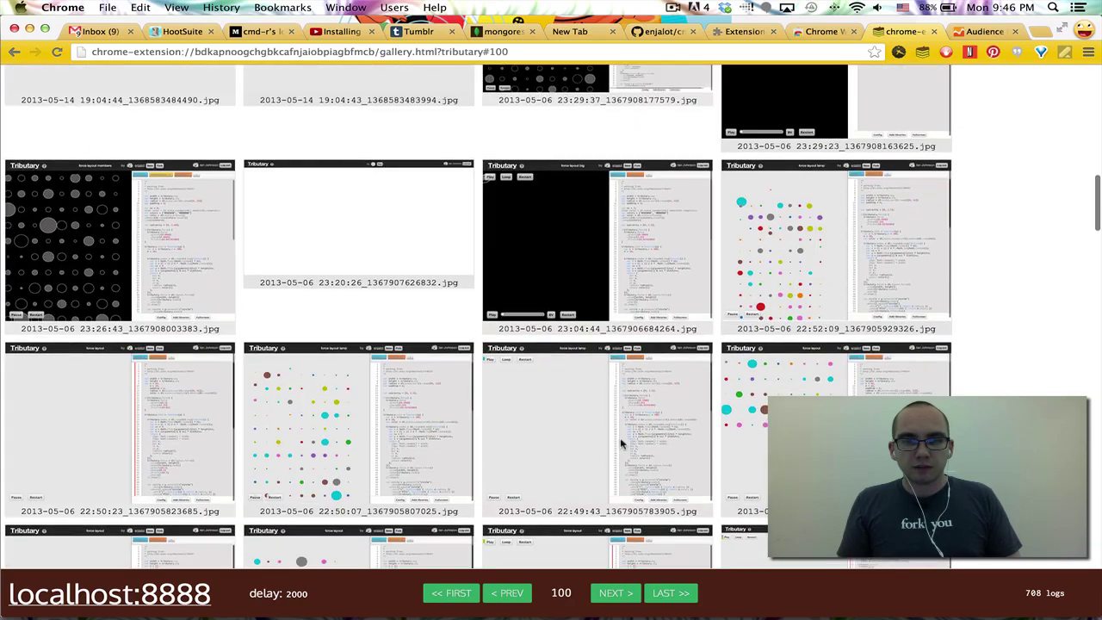
pyautogui.scroll(-8, 620, 437)
pyautogui.click(671, 593)
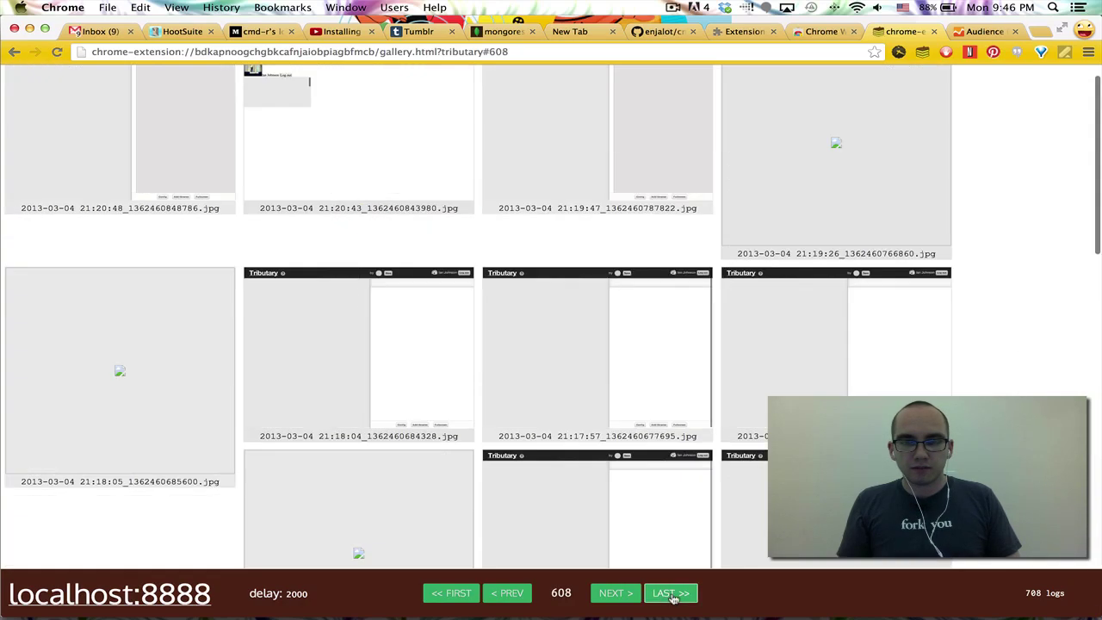
# Step: Scroll the oldest screenshots back to 2013-02-19, then bring the tributary.io window forward
pyautogui.scroll(-10, 639, 416)
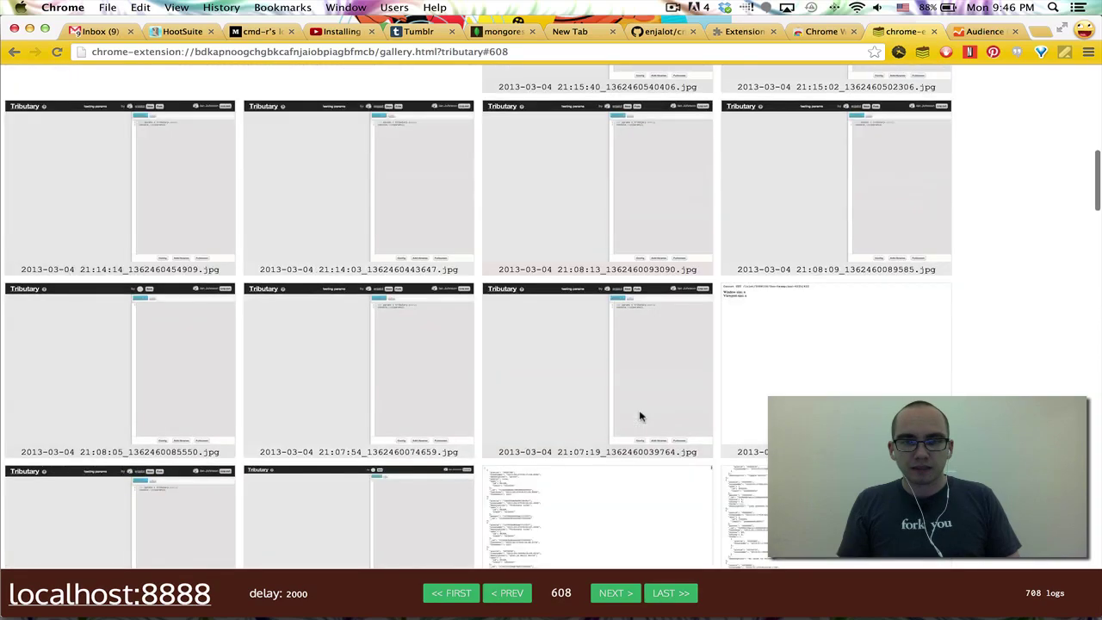
pyautogui.scroll(-15, 639, 417)
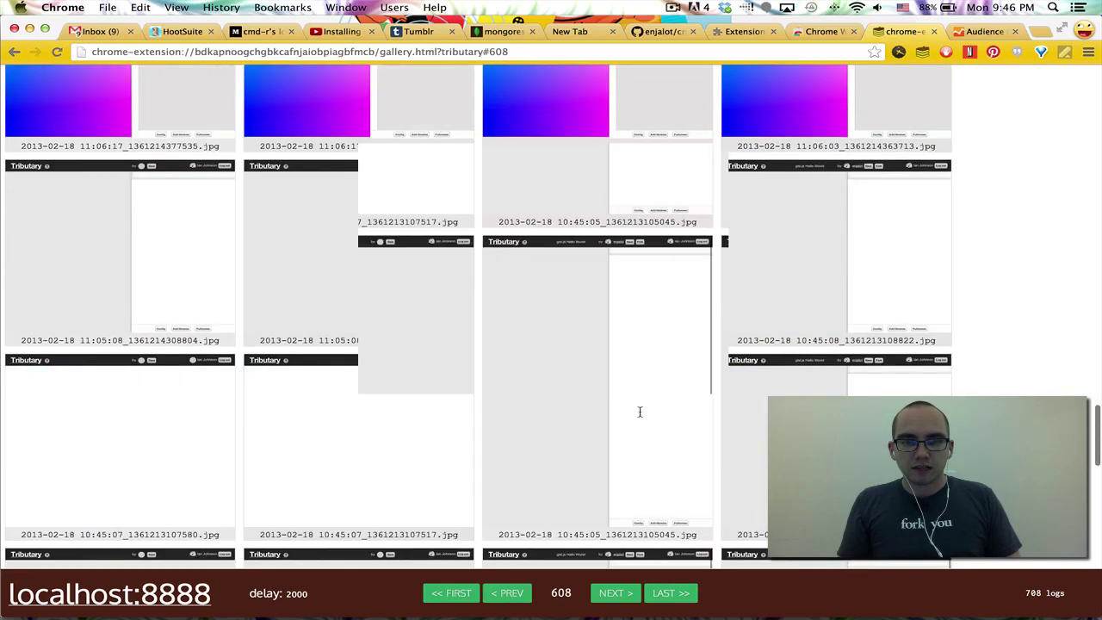
pyautogui.scroll(-15, 639, 413)
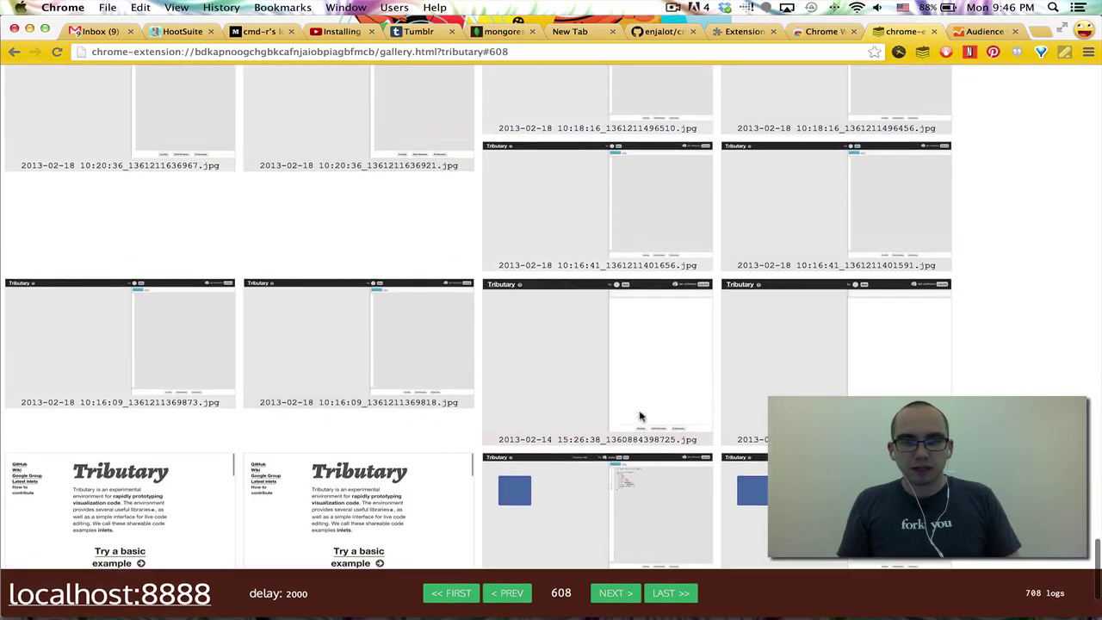
pyautogui.scroll(10, 640, 417)
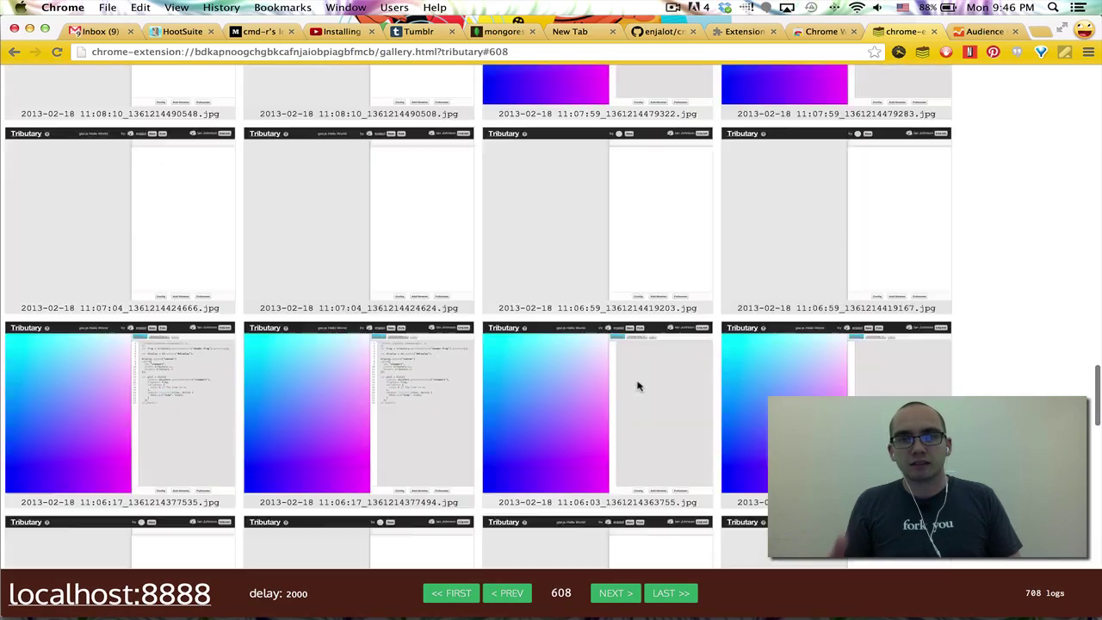
pyautogui.scroll(1, 637, 386)
pyautogui.scroll(-1, 640, 383)
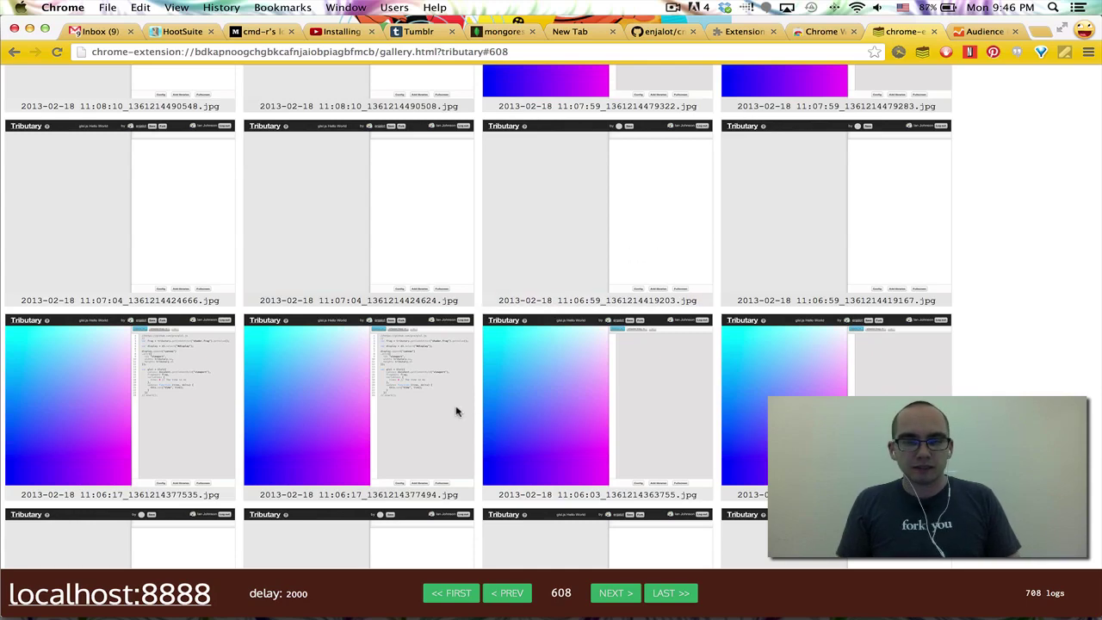
pyautogui.scroll(15, 456, 411)
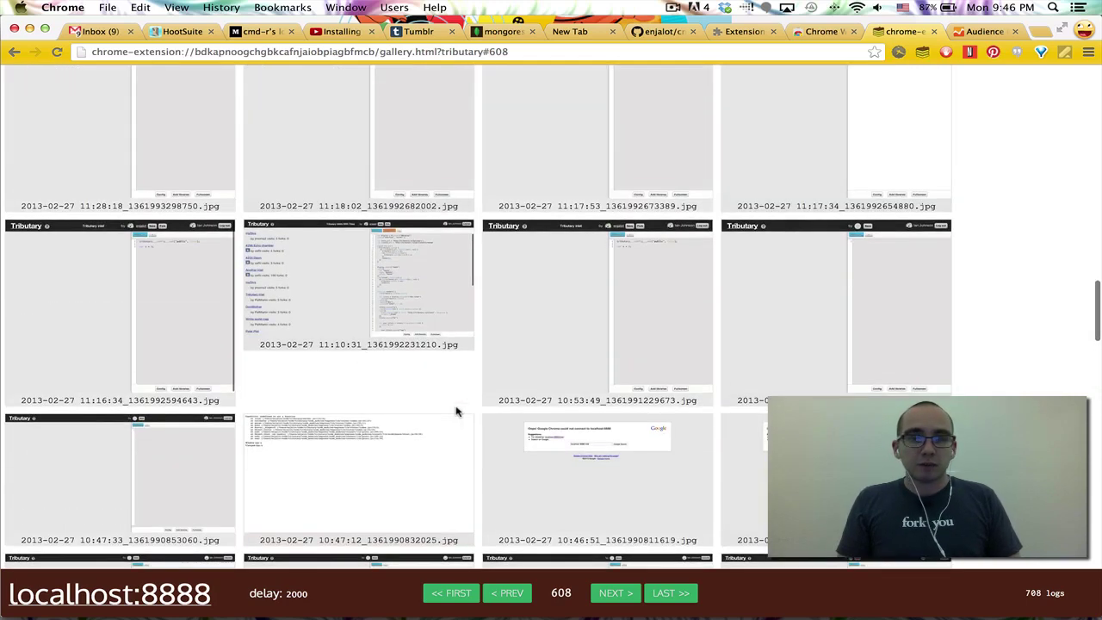
pyautogui.scroll(-5, 456, 411)
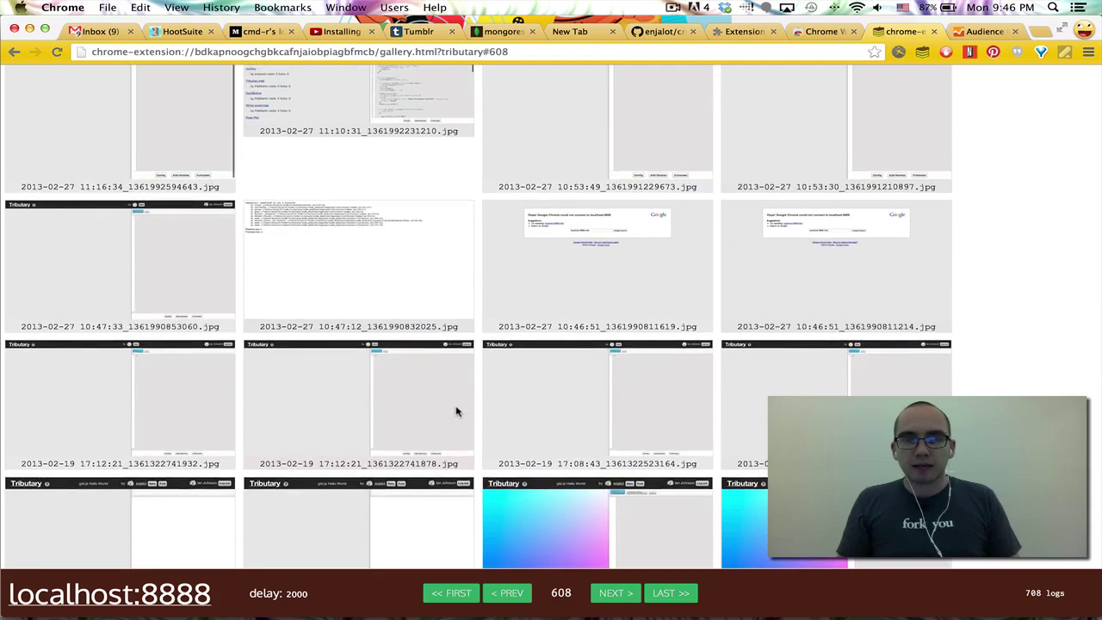
pyautogui.scroll(-2, 457, 412)
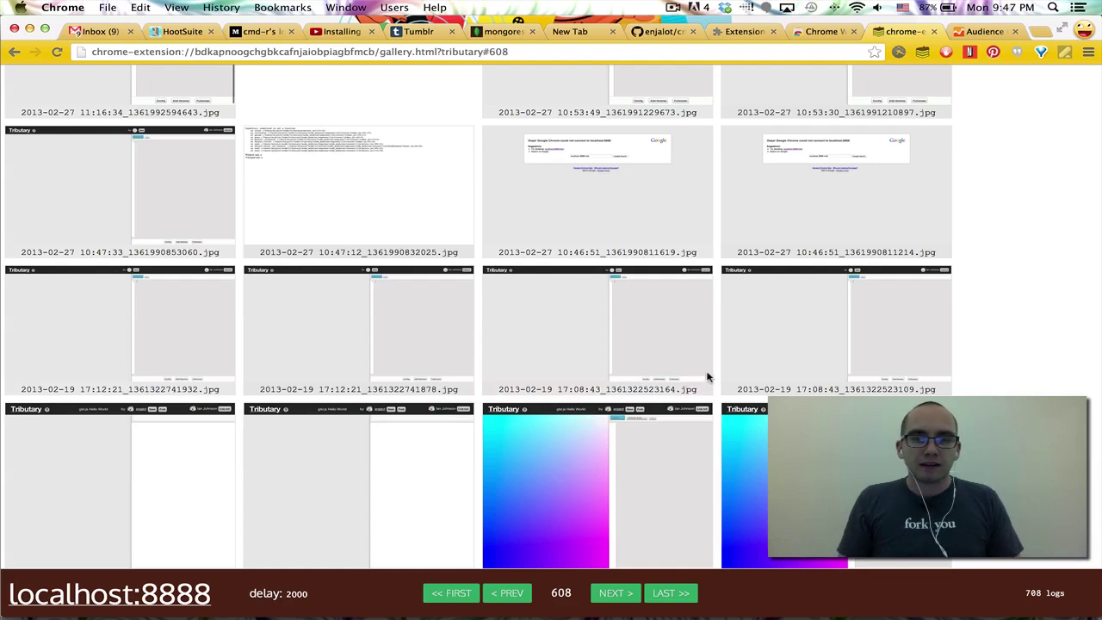
pyautogui.scroll(8, 729, 315)
pyautogui.click(729, 315)
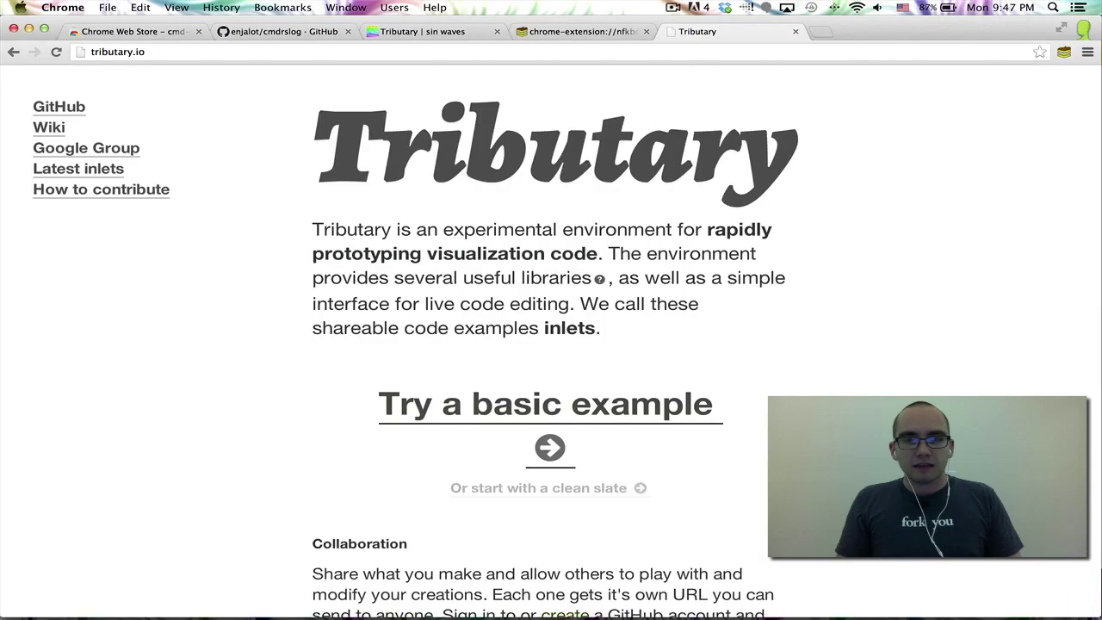
# Step: Look over the enjalot/cmdrslog GitHub repository, then open Chrome's settings in a new tab
pyautogui.click(269, 33)
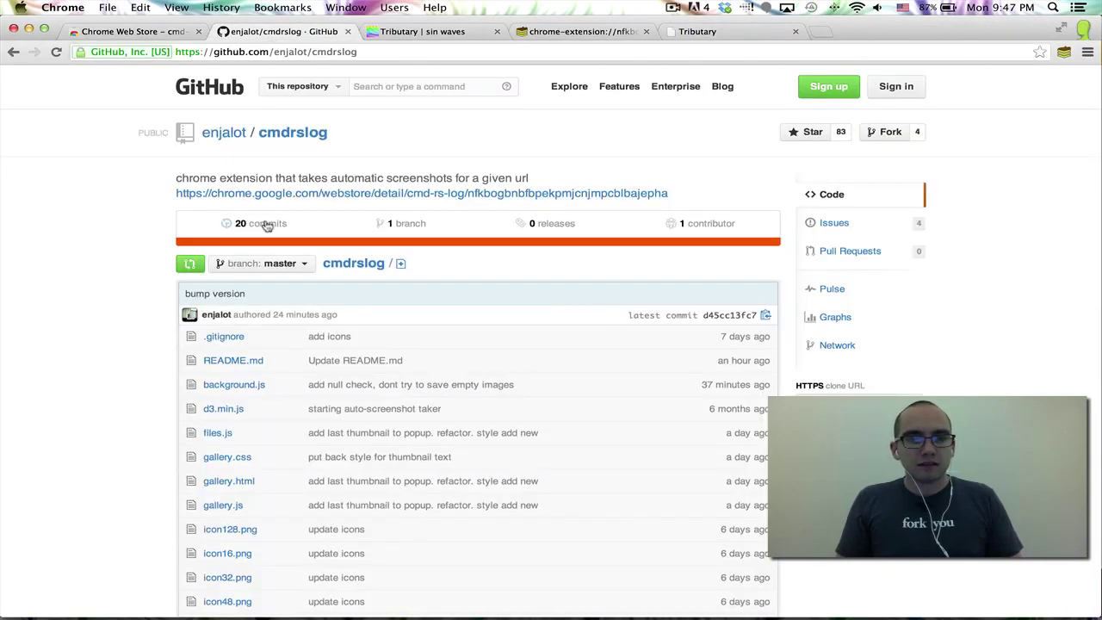
pyautogui.scroll(-10, 325, 137)
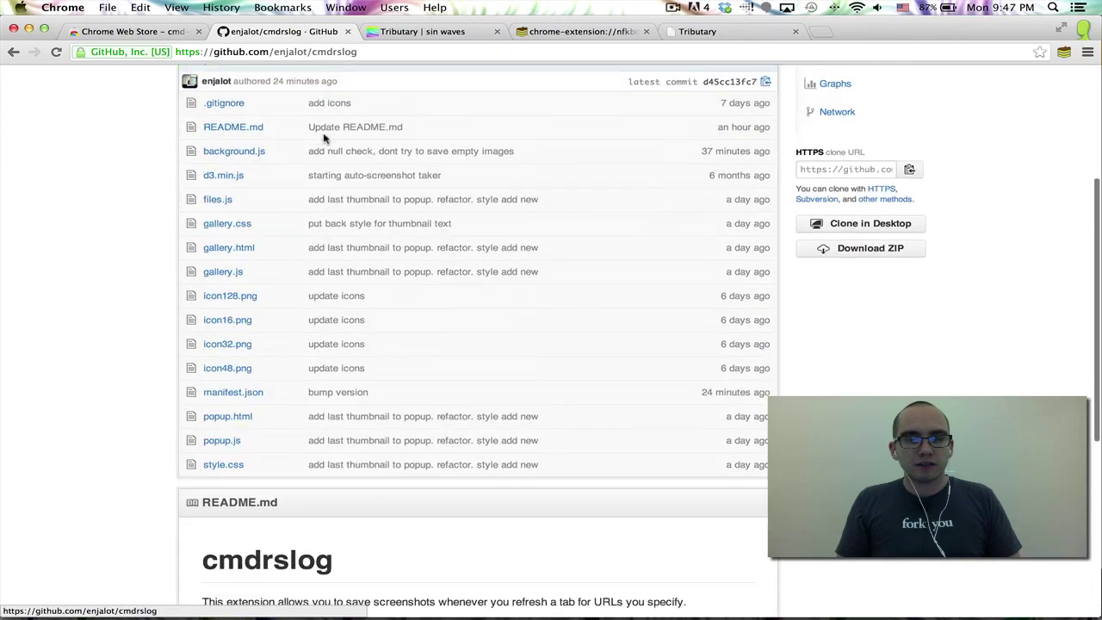
pyautogui.scroll(10, 325, 138)
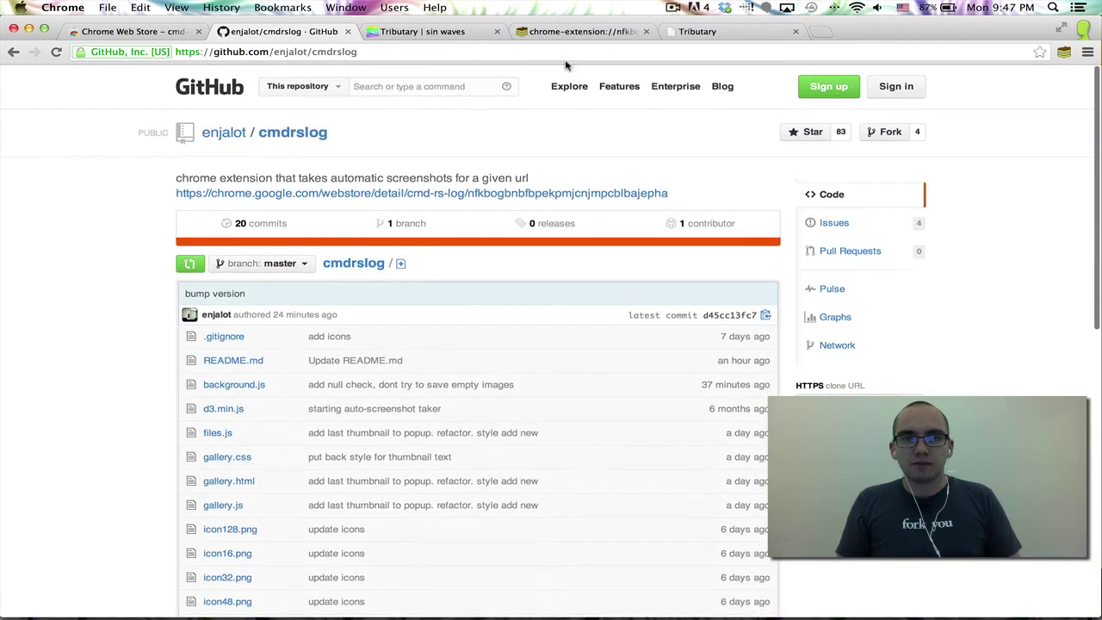
pyautogui.press('super+comma')
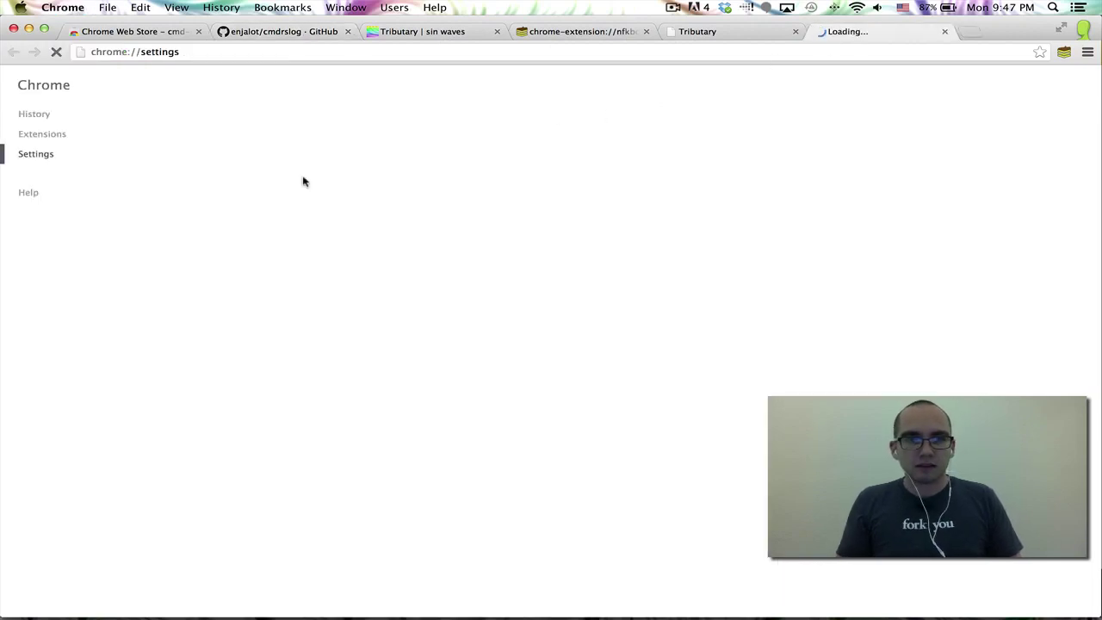
# Step: Turn on developer mode and load the cmdrslog folder as an unpacked extension
pyautogui.click(30, 136)
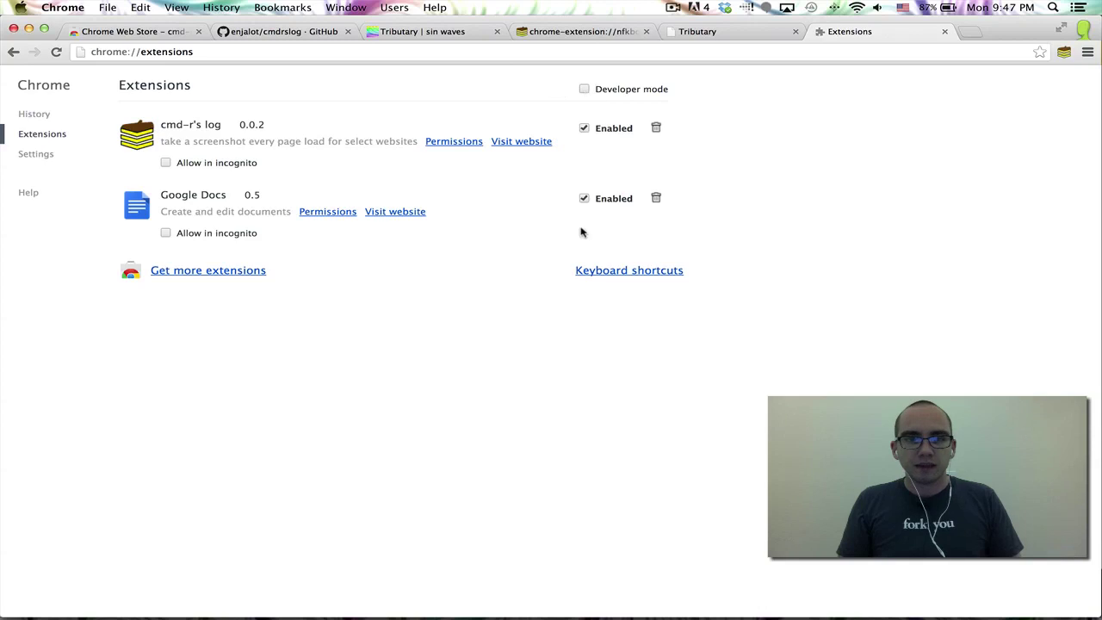
pyautogui.click(630, 90)
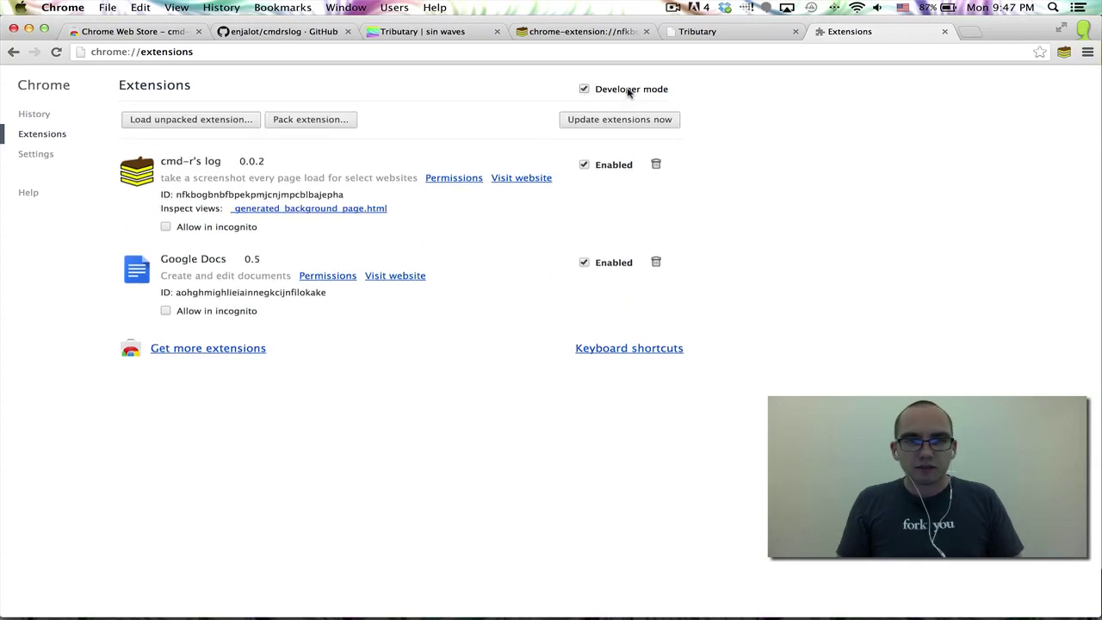
pyautogui.click(214, 116)
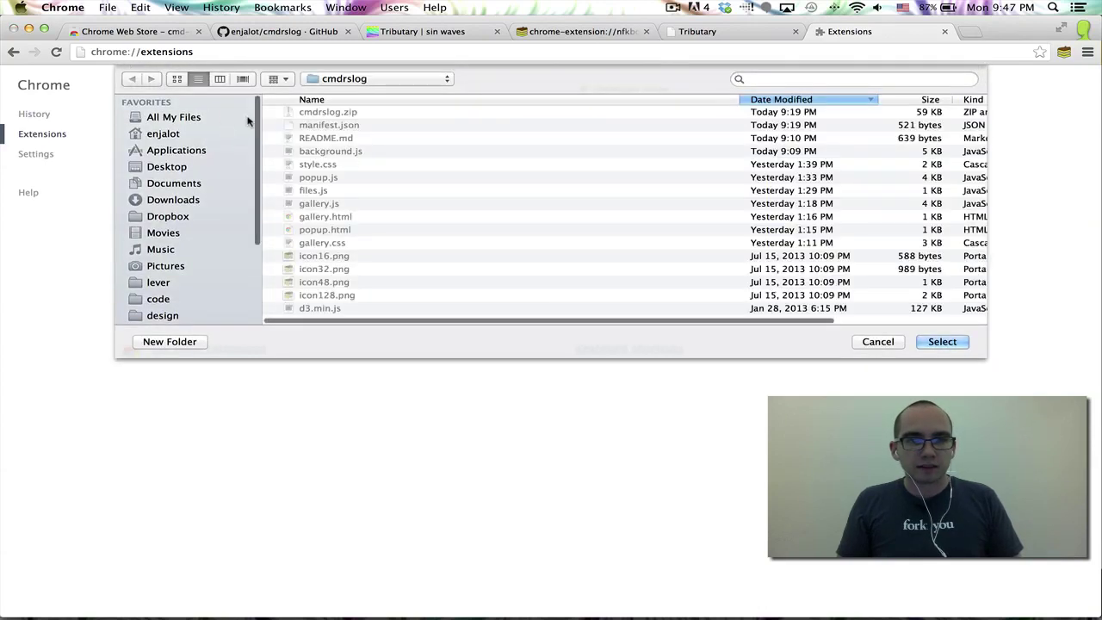
pyautogui.click(343, 78)
pyautogui.click(343, 78)
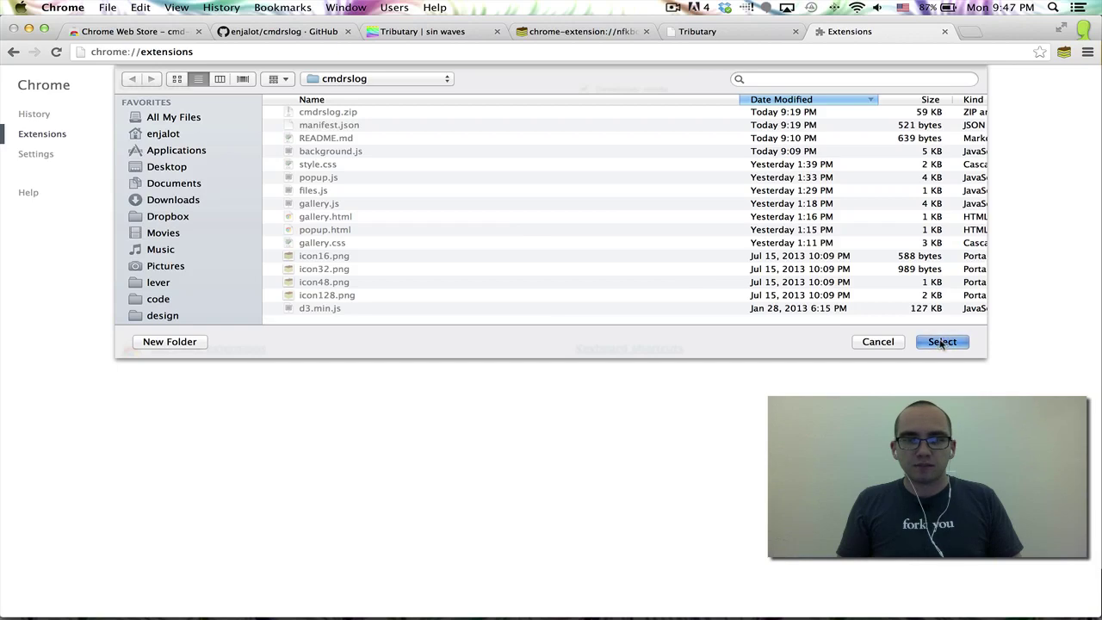
pyautogui.click(941, 342)
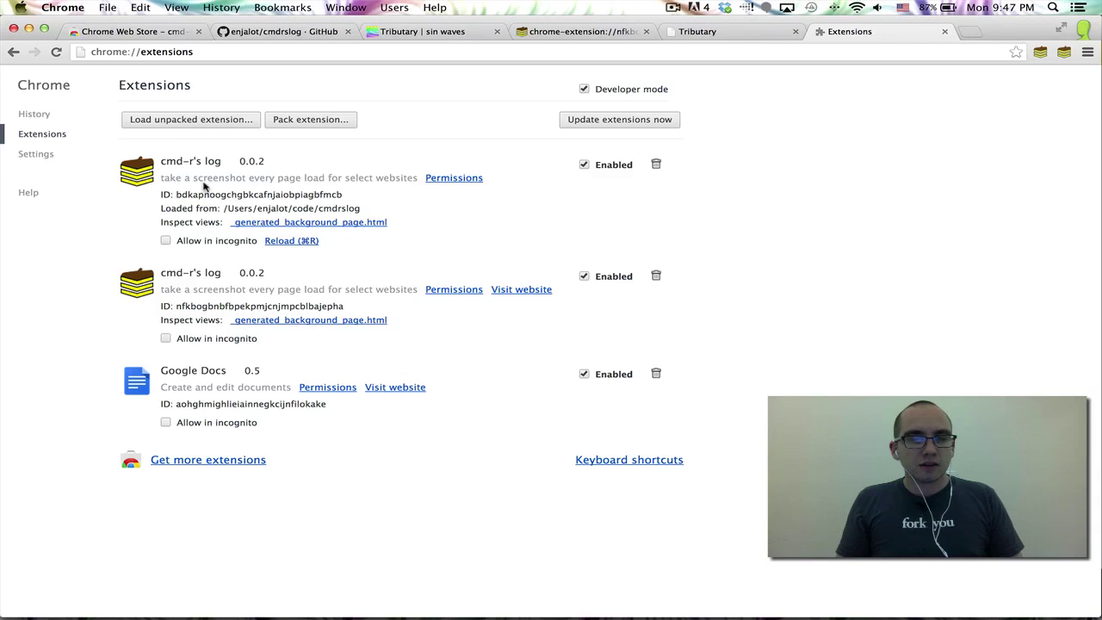
# Step: Reload the unpacked cmd-r's log extension with Cmd+R, then bring the cmdrslog Finder window forward
pyautogui.press('super+r')
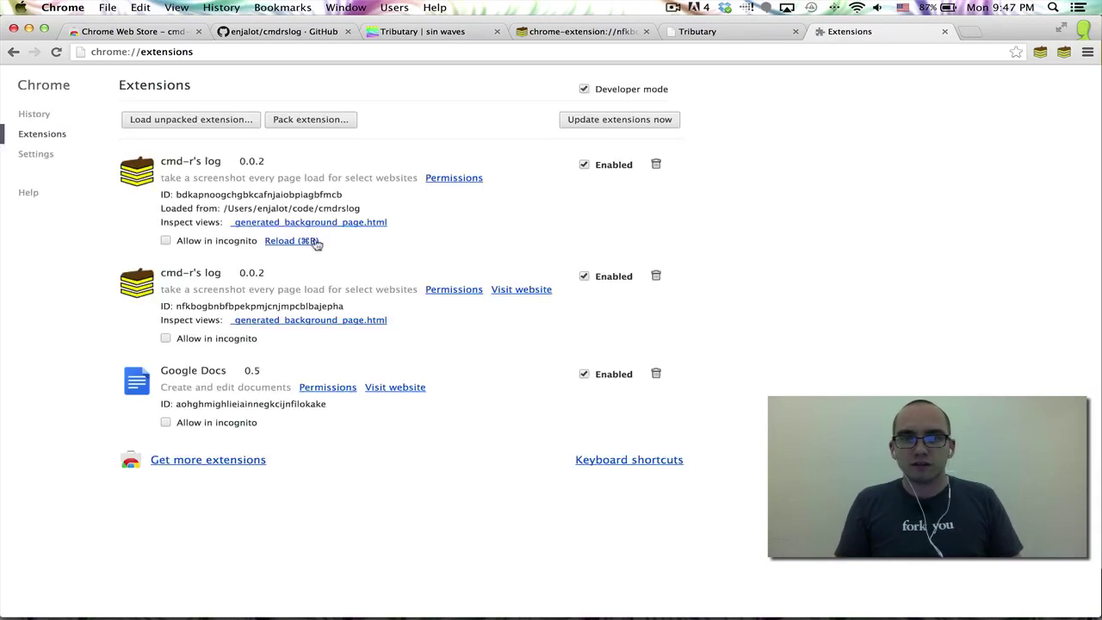
pyautogui.moveTo(425, 605)
pyautogui.click(365, 603)
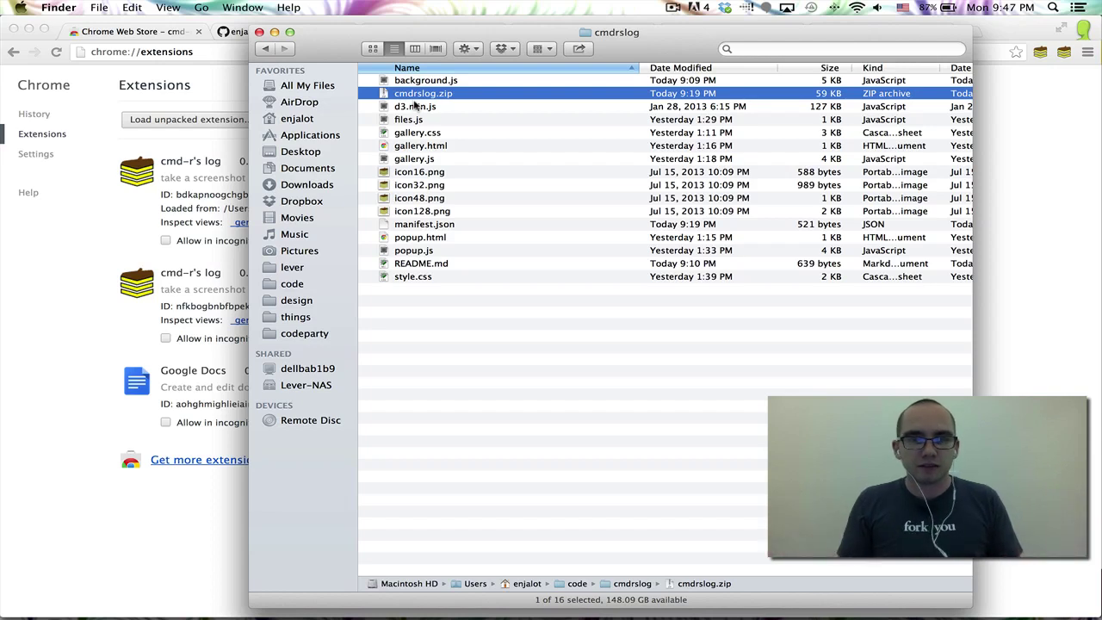
# Step: Select popup.js and popup.html in the cmdrslog folder
pyautogui.scroll(1, 420, 108)
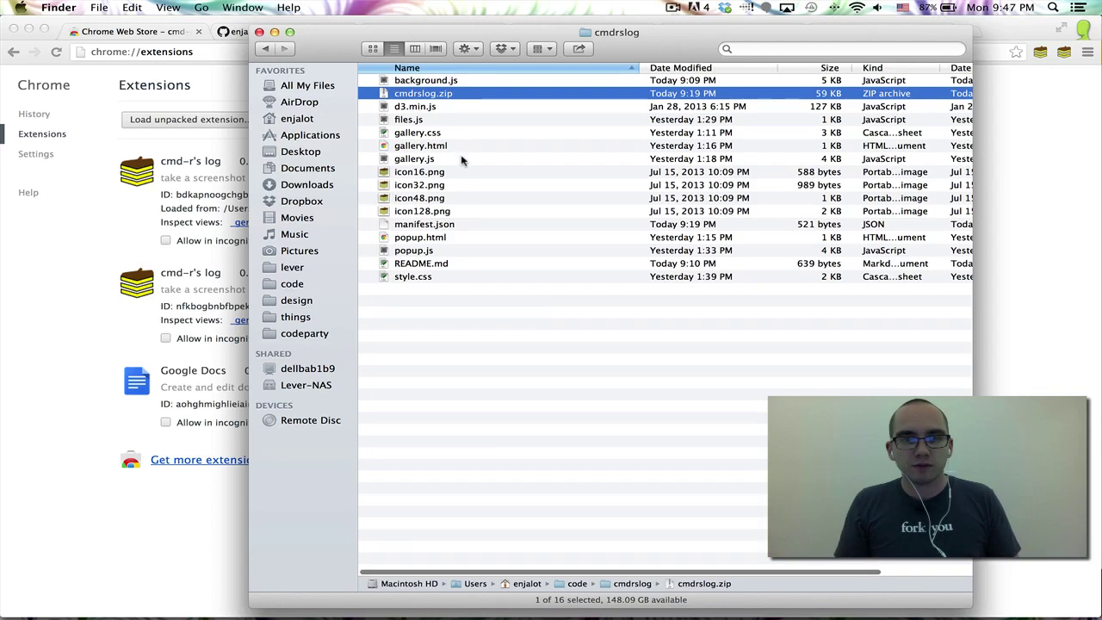
pyautogui.click(417, 250)
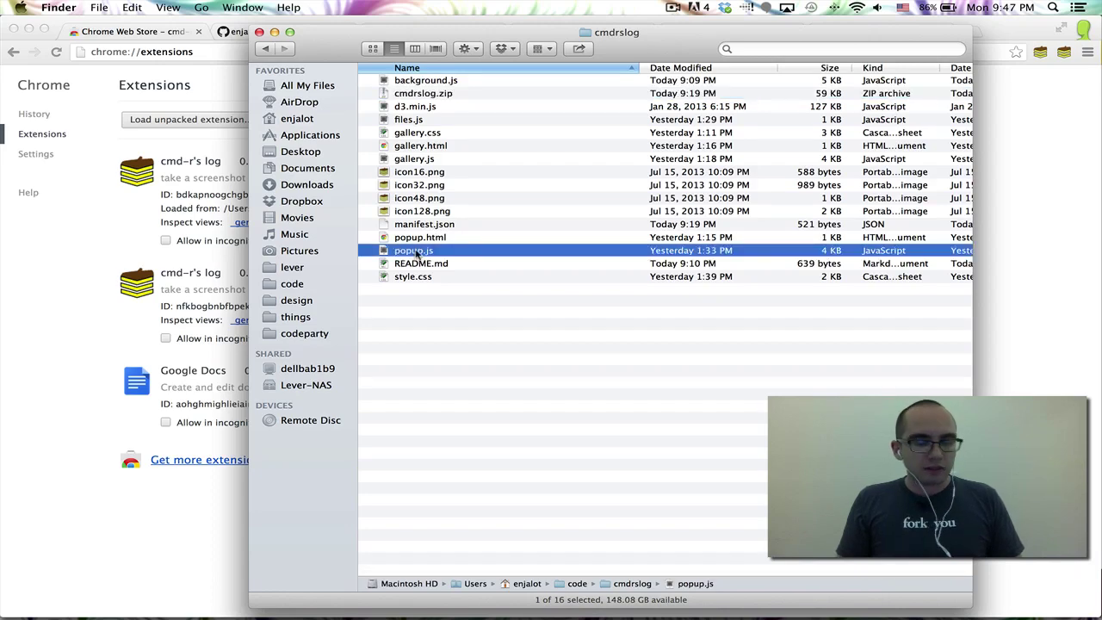
pyautogui.keyDown('shift'); pyautogui.click(412, 238); pyautogui.keyUp('shift')
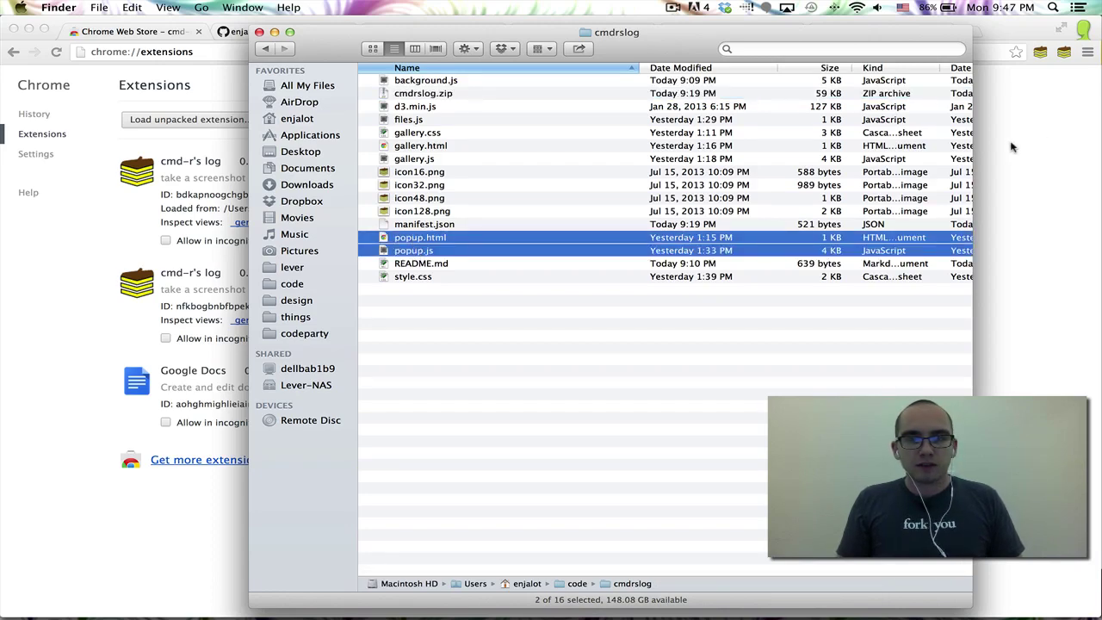
# Step: Show the extension's logged-sites popup and its ADD NEW form in Chrome
pyautogui.click(1054, 136)
pyautogui.click(1039, 54)
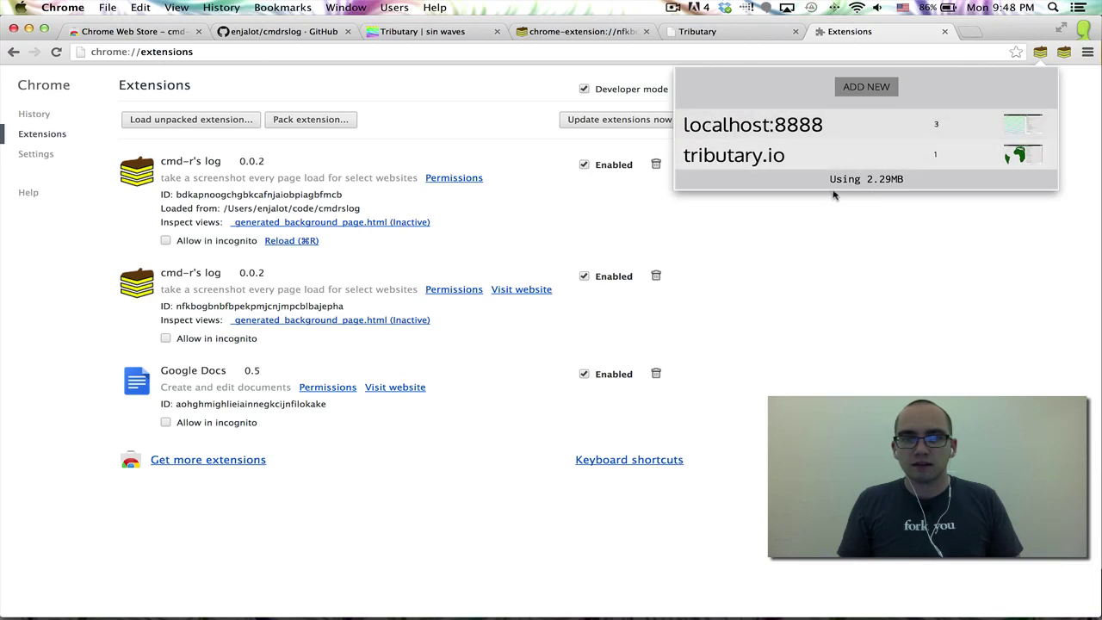
pyautogui.click(866, 87)
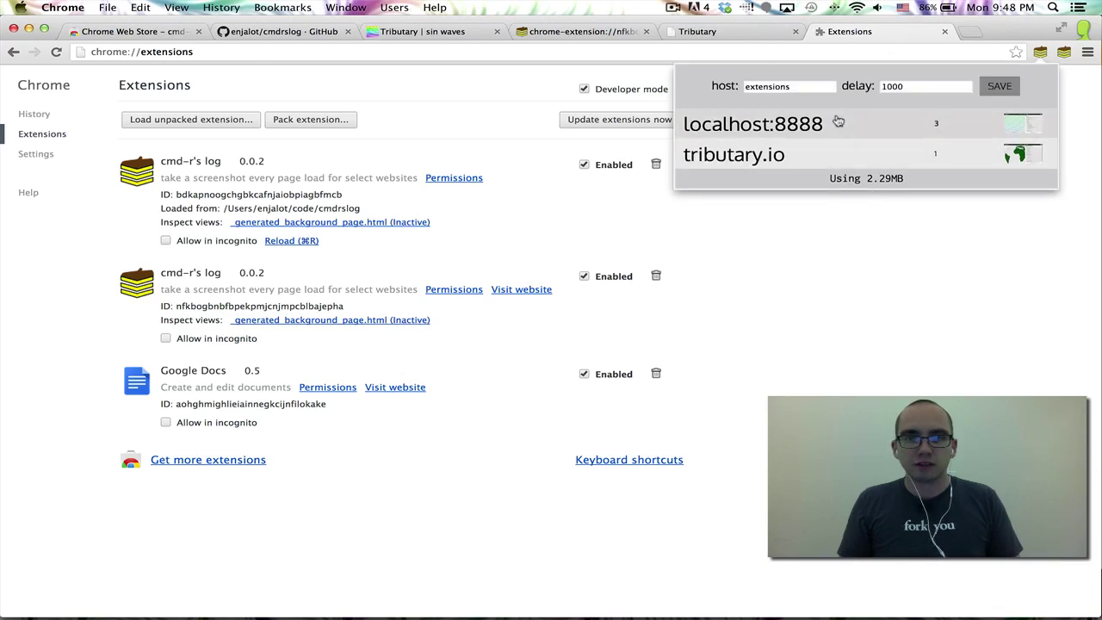
# Step: Select gallery.css, gallery.html and gallery.js in Finder, then return to Chrome's Extensions page
pyautogui.press('super+Tab')
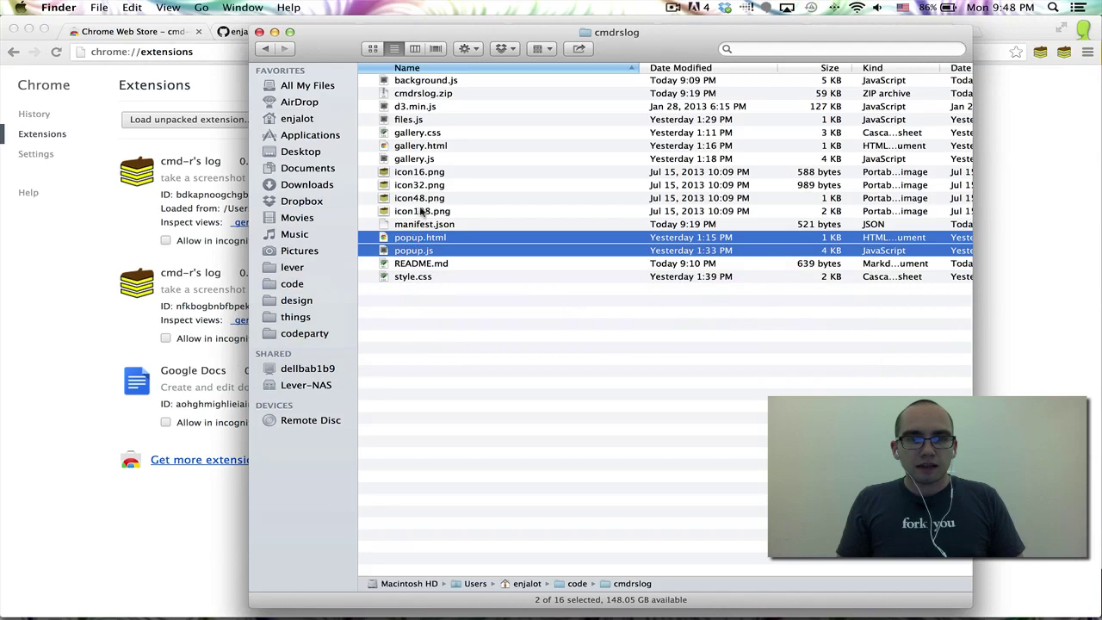
pyautogui.click(413, 134)
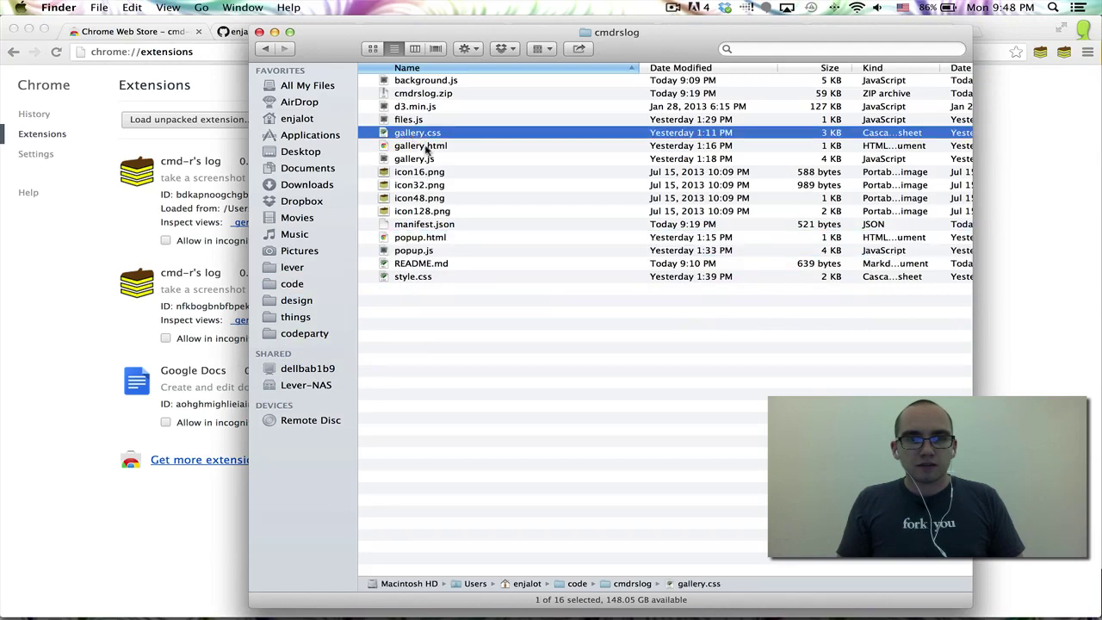
pyautogui.keyDown('shift'); pyautogui.click(424, 160); pyautogui.keyUp('shift')
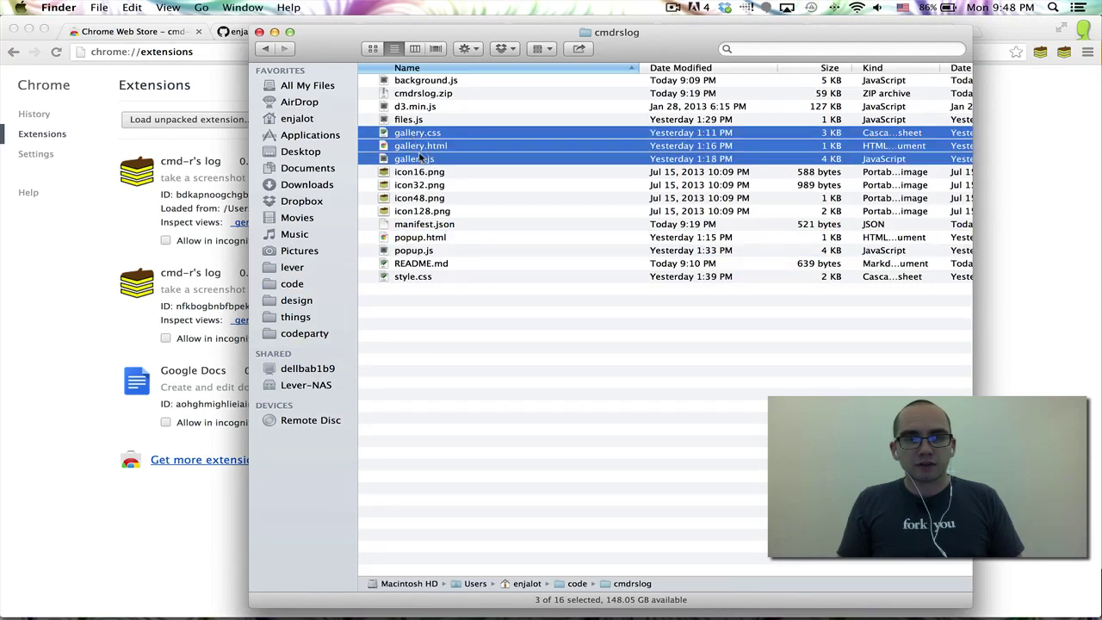
pyautogui.click(1069, 155)
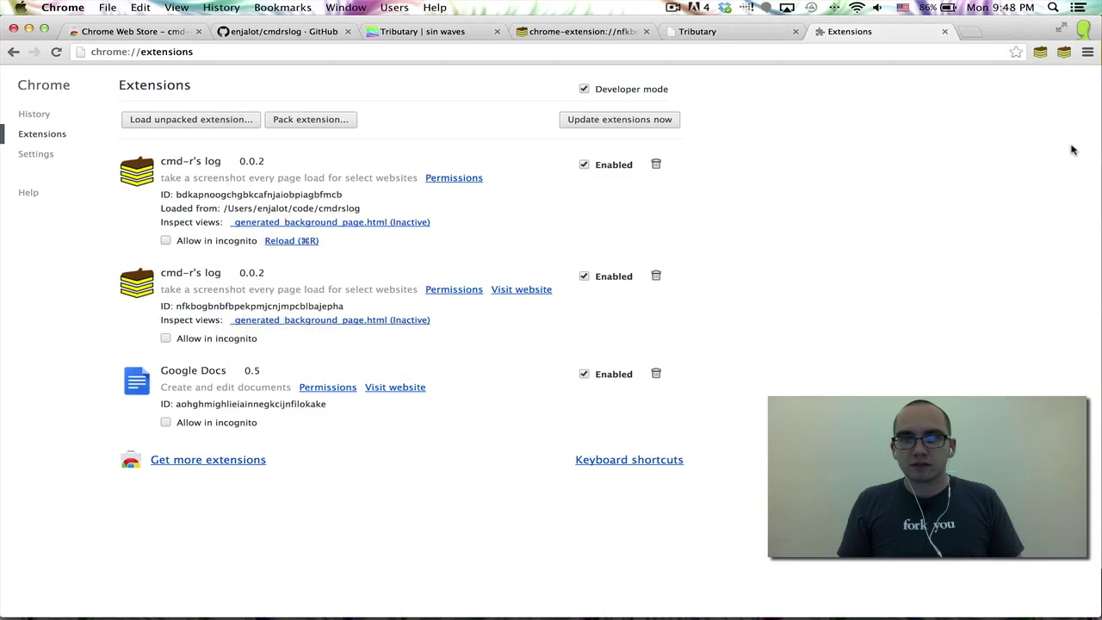
# Step: Open the localhost:8888 gallery from the extension popup, then select background.js in Finder
pyautogui.click(1039, 54)
pyautogui.click(844, 136)
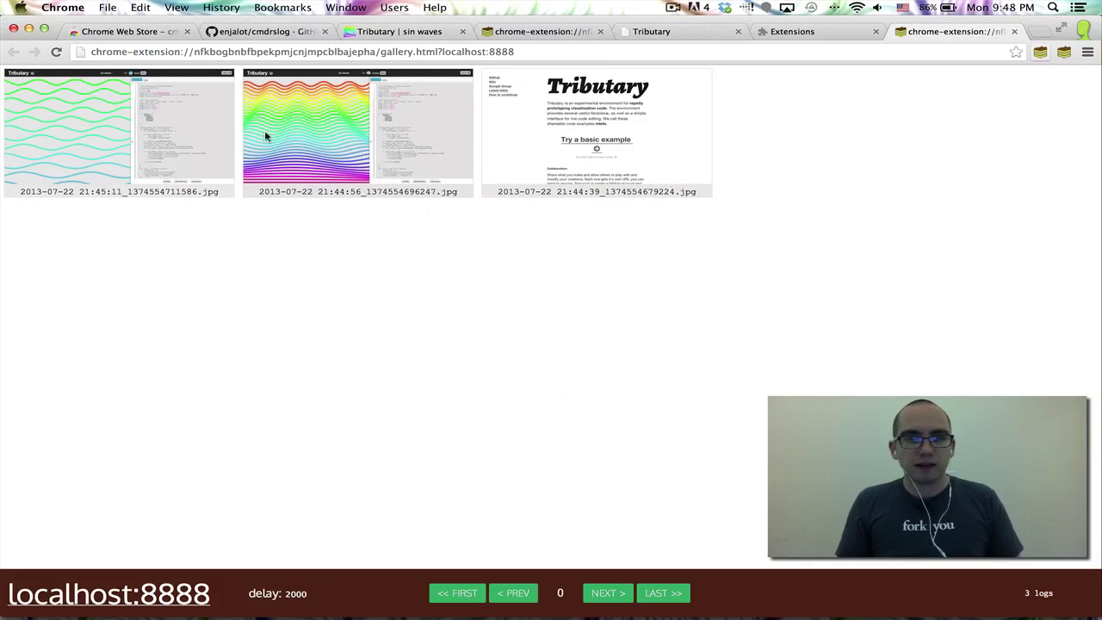
pyautogui.press('super+Tab')
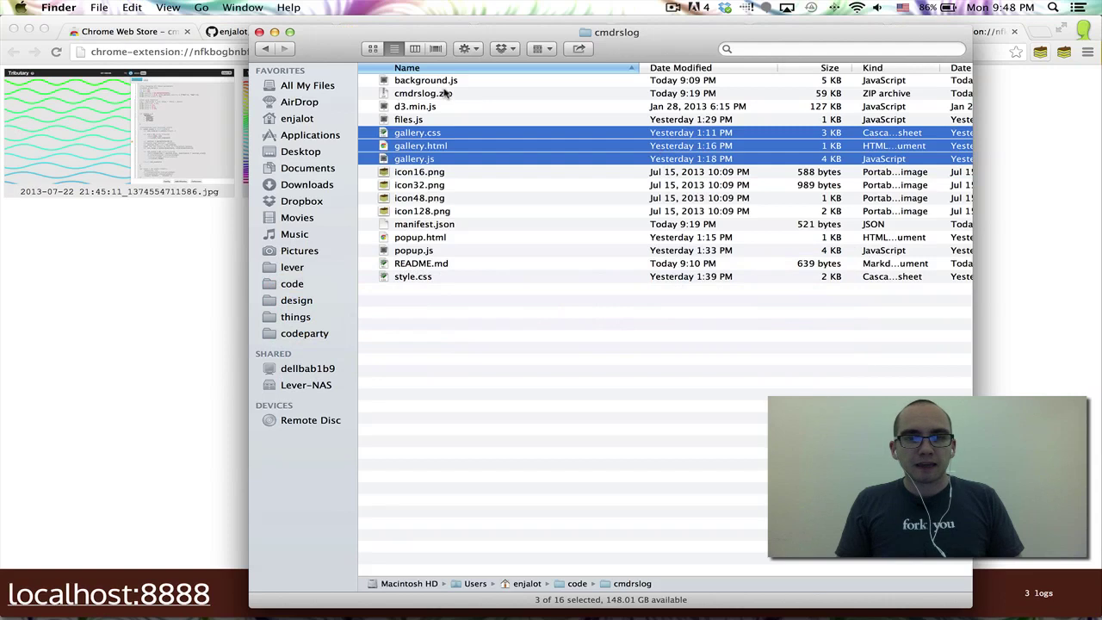
pyautogui.click(418, 81)
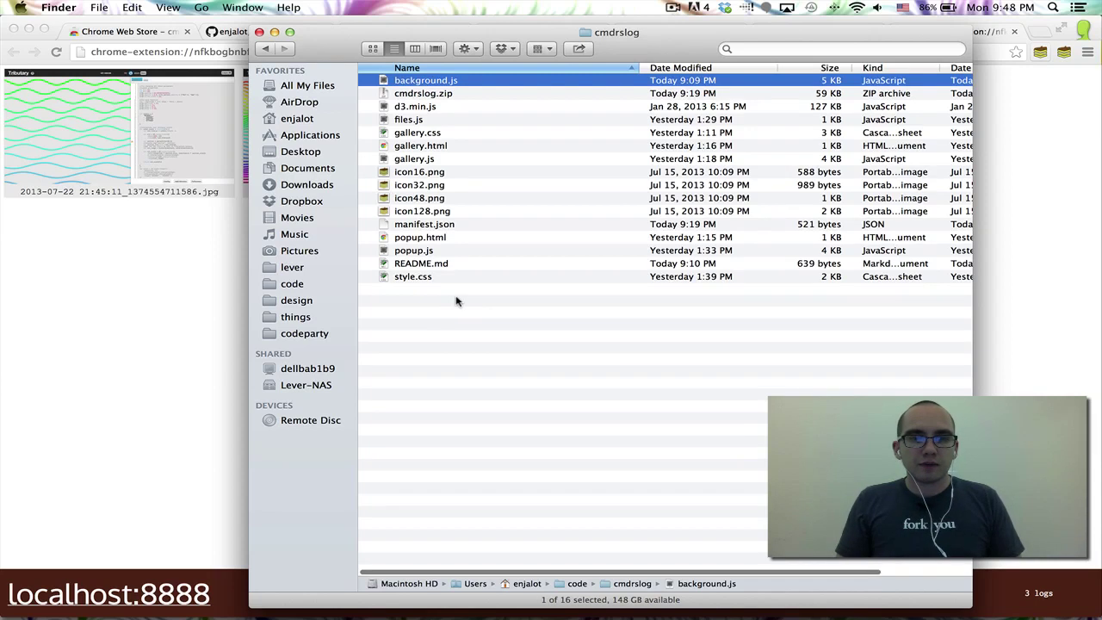
pyautogui.click(105, 340)
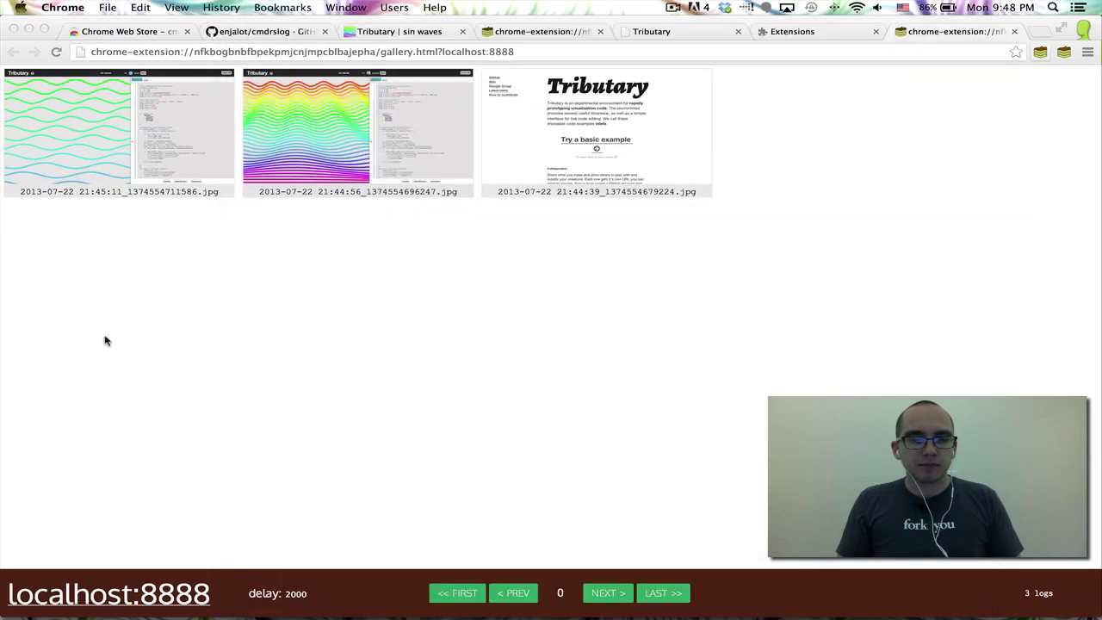